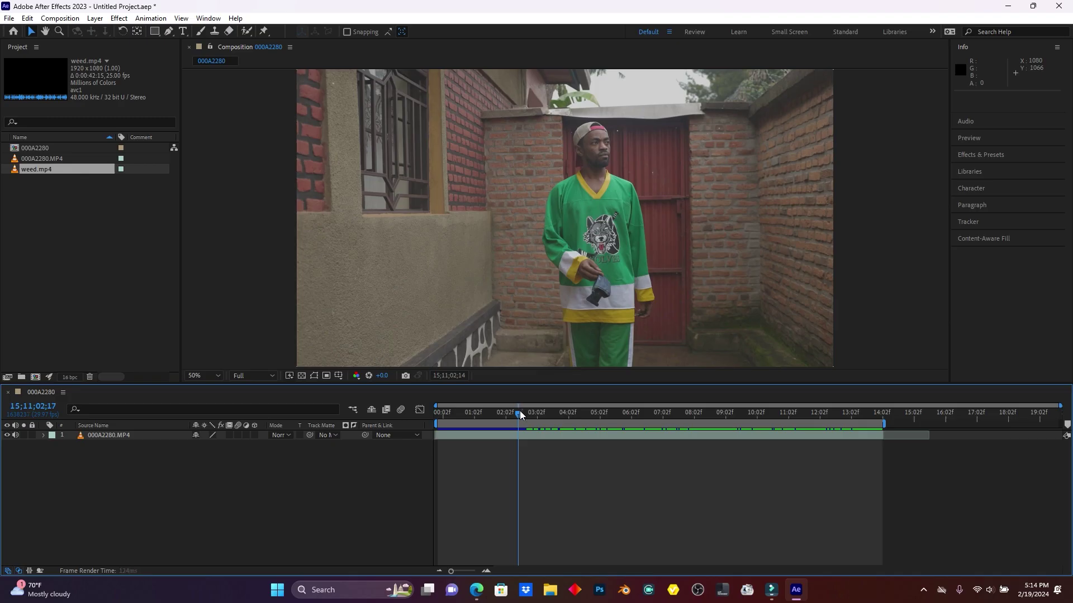
Step: Select the walking footage layer and run Track Camera from the Tracker panel to analyze it
left_click(444, 437)
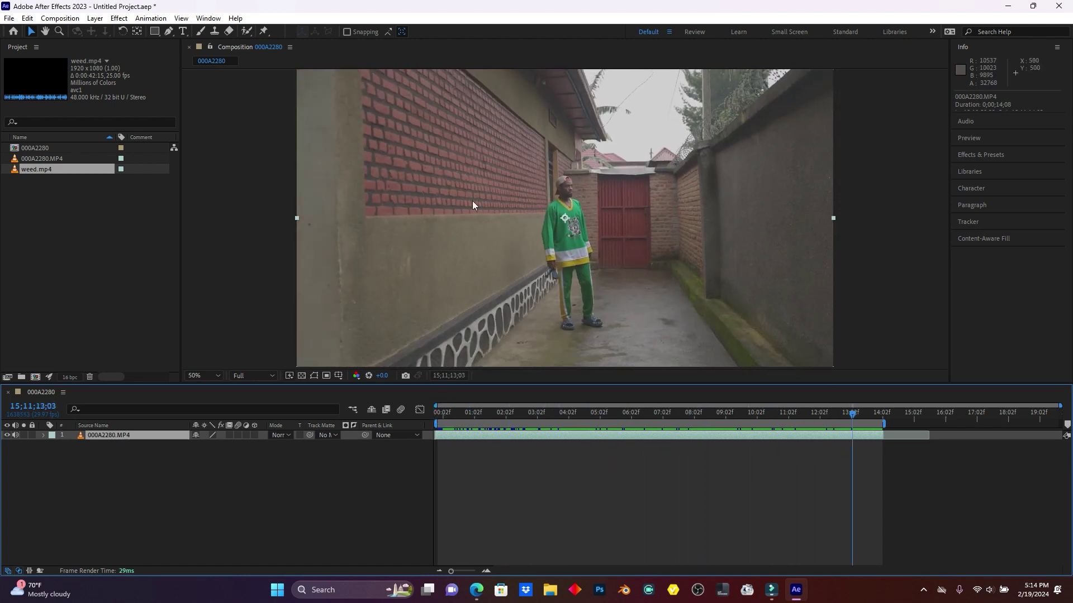
left_click_drag(594, 414, 441, 415)
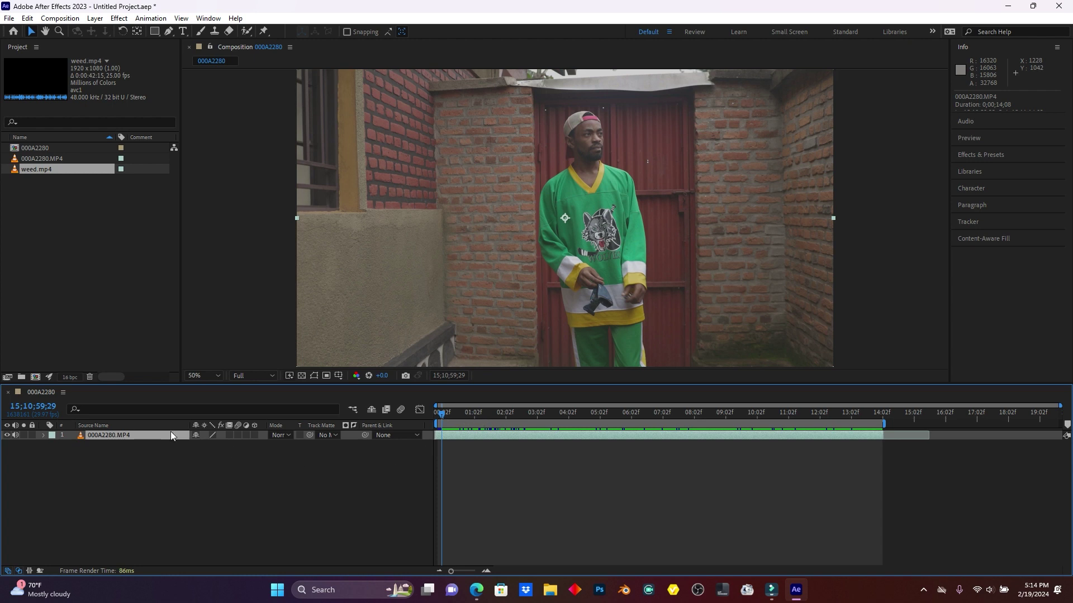
left_click(139, 443)
left_click(968, 223)
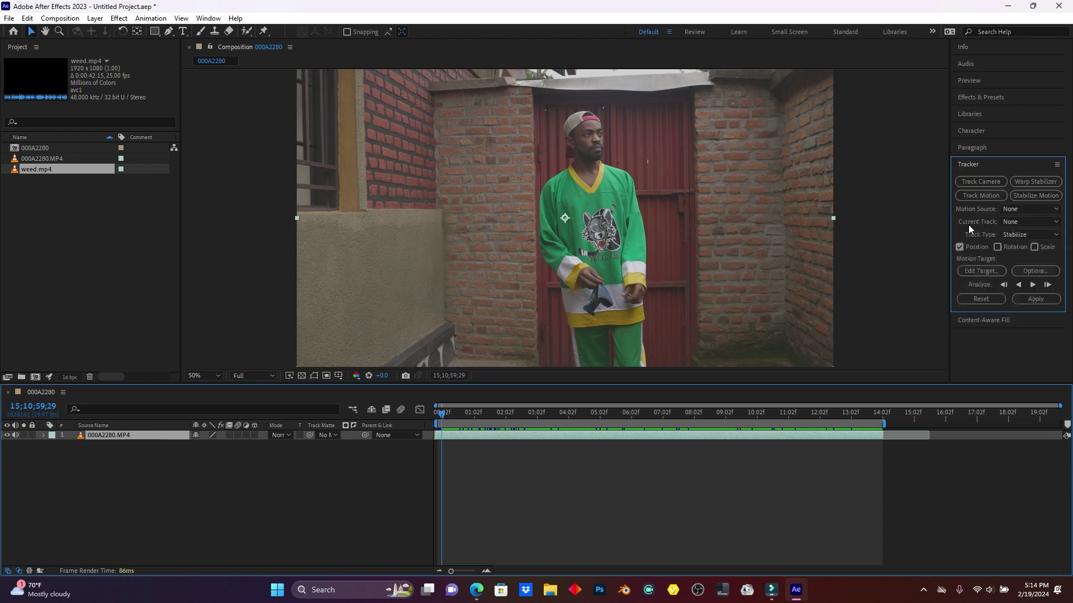
left_click(983, 182)
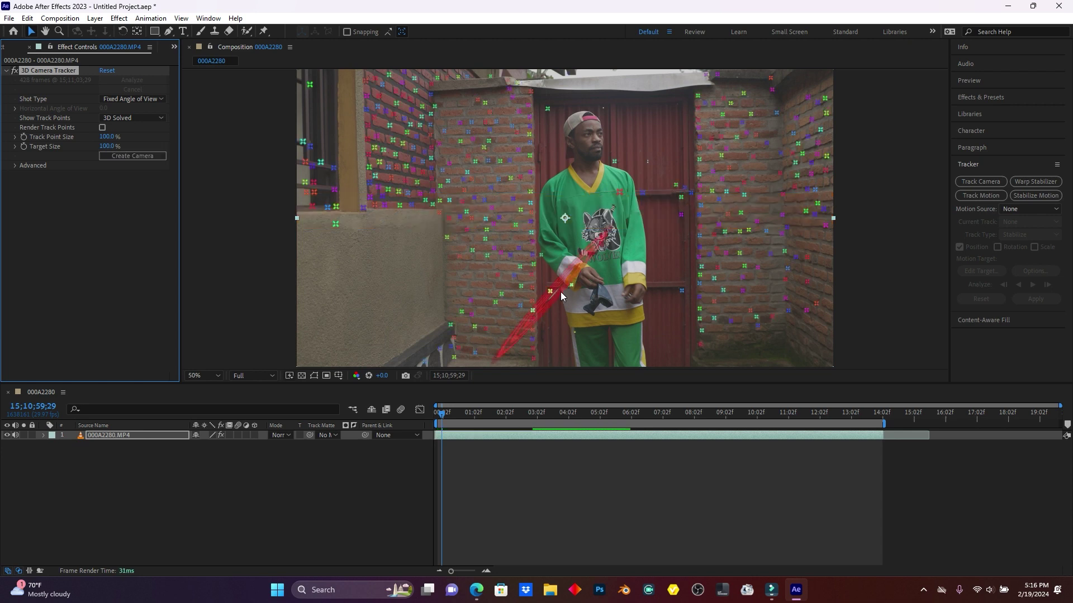
Step: Create a solid and camera from the track points on the left brick wall
left_click_drag(441, 414, 580, 406)
mouse_move(391, 188)
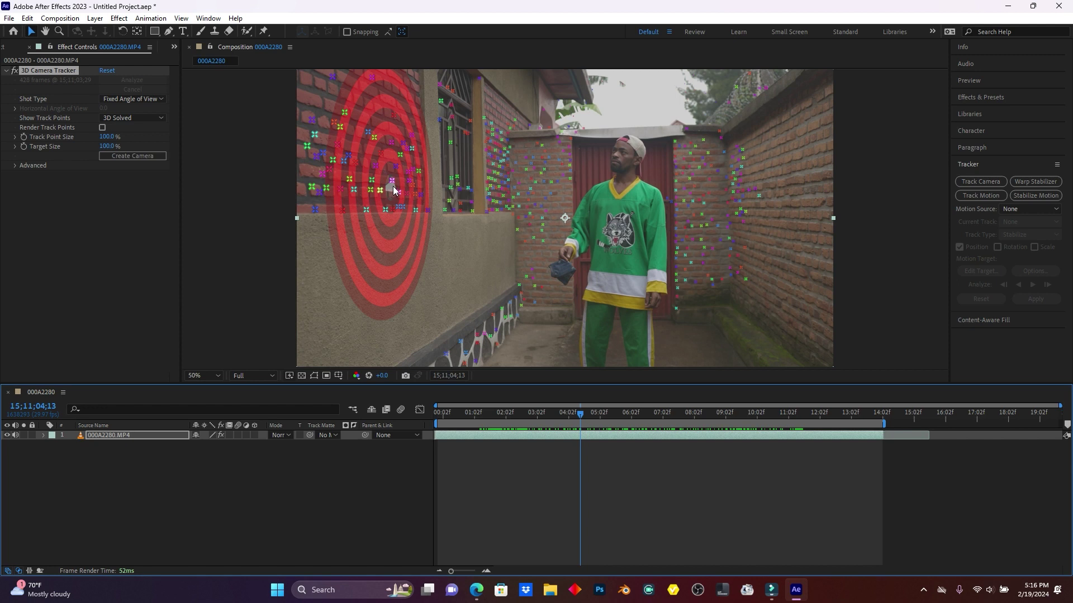
right_click(393, 188)
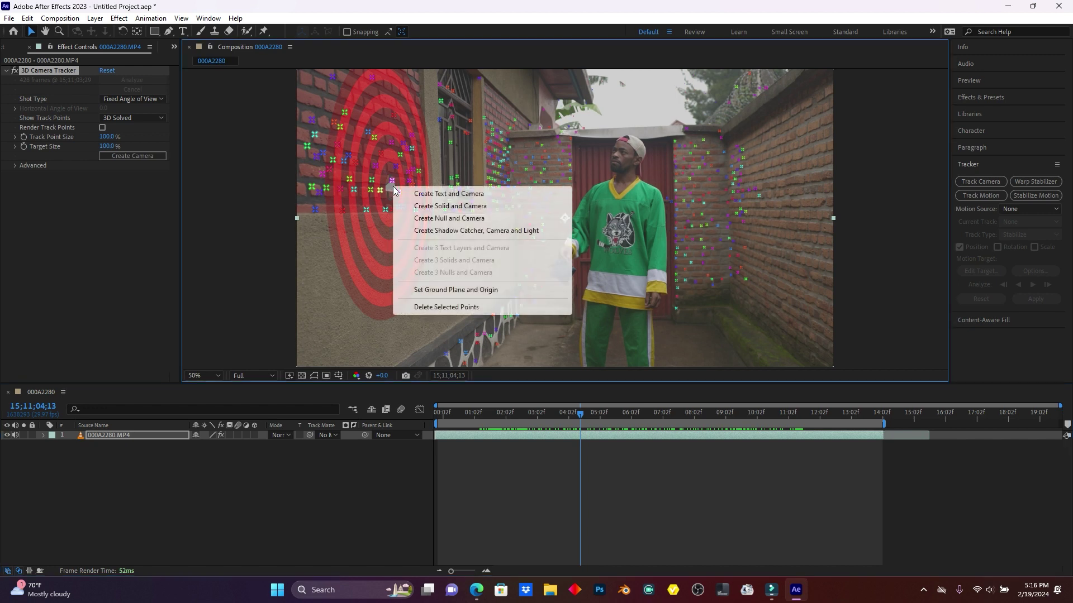
left_click(468, 206)
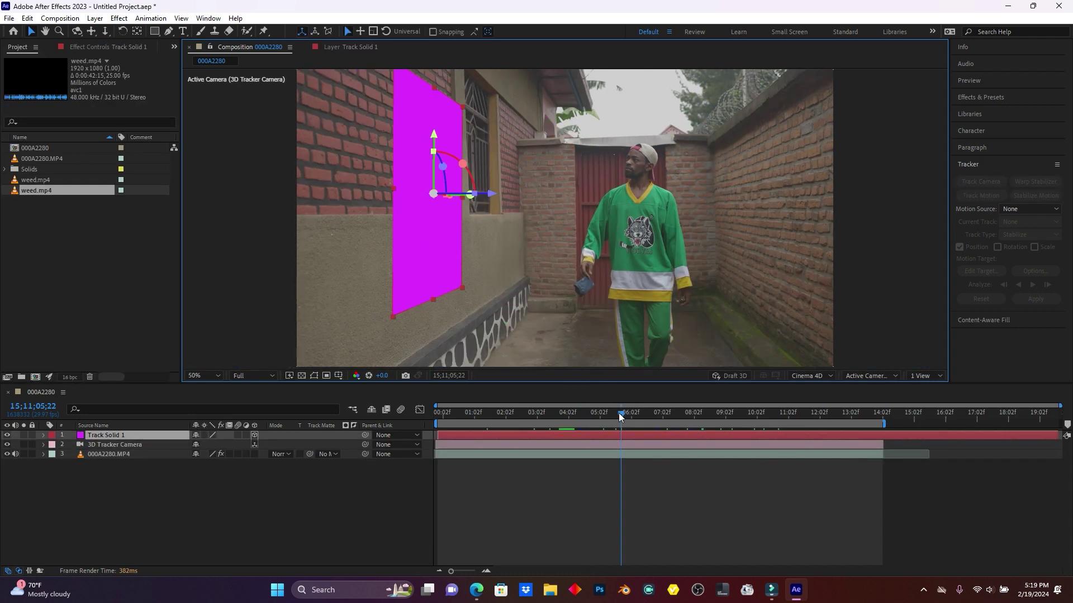
mouse_move(618, 413)
left_mouse_down()
mouse_move(645, 410)
mouse_move(632, 413)
left_mouse_up()
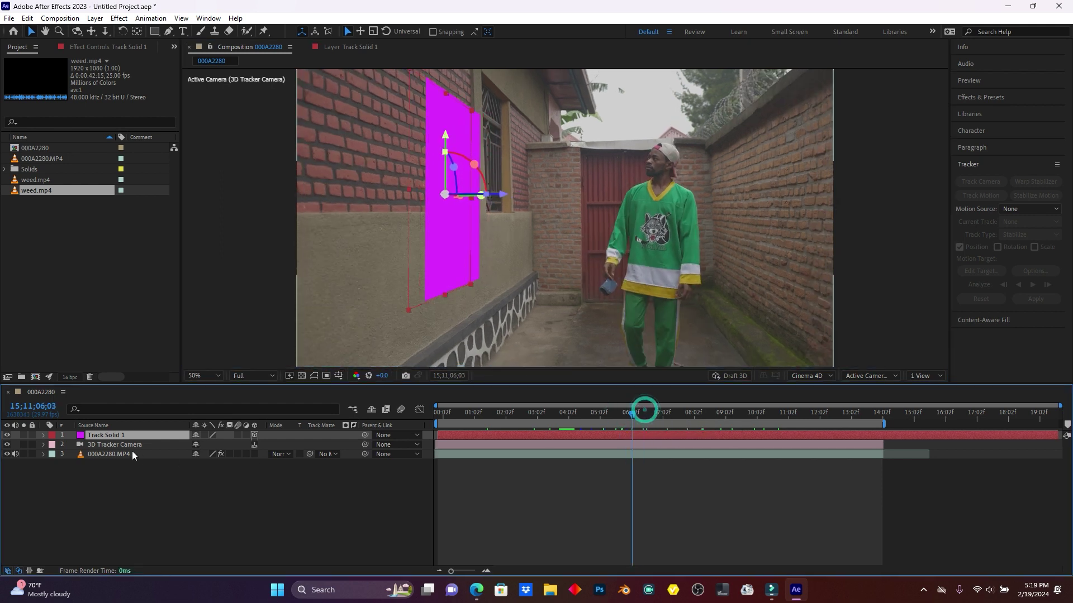
Step: Pre-compose the Track Solid 1 layer and open the resulting Track Solid 1 Comp 1
right_click(104, 435)
left_click(152, 360)
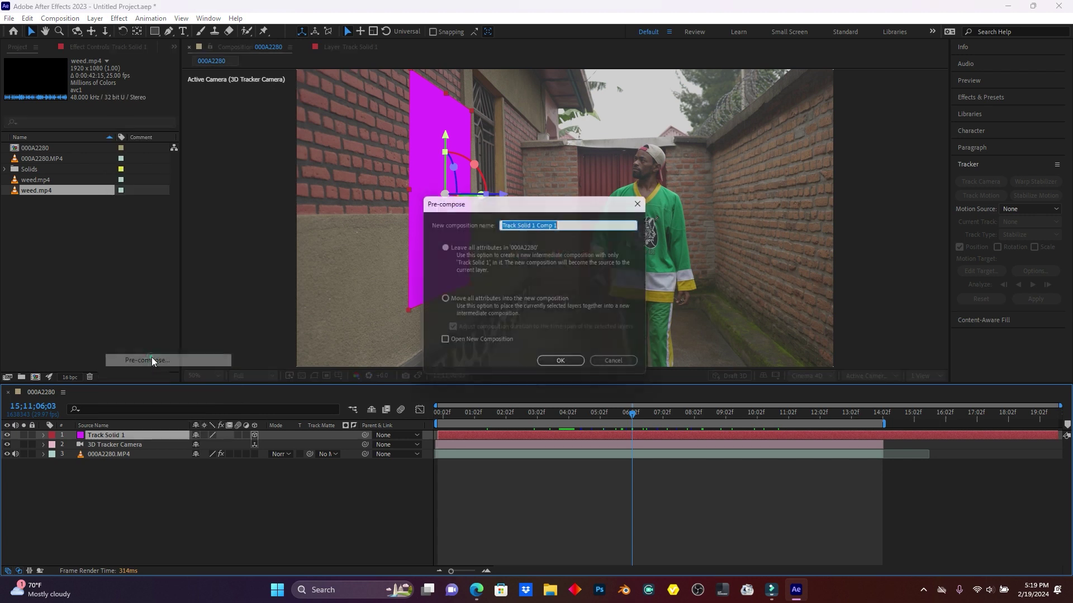
left_click(574, 366)
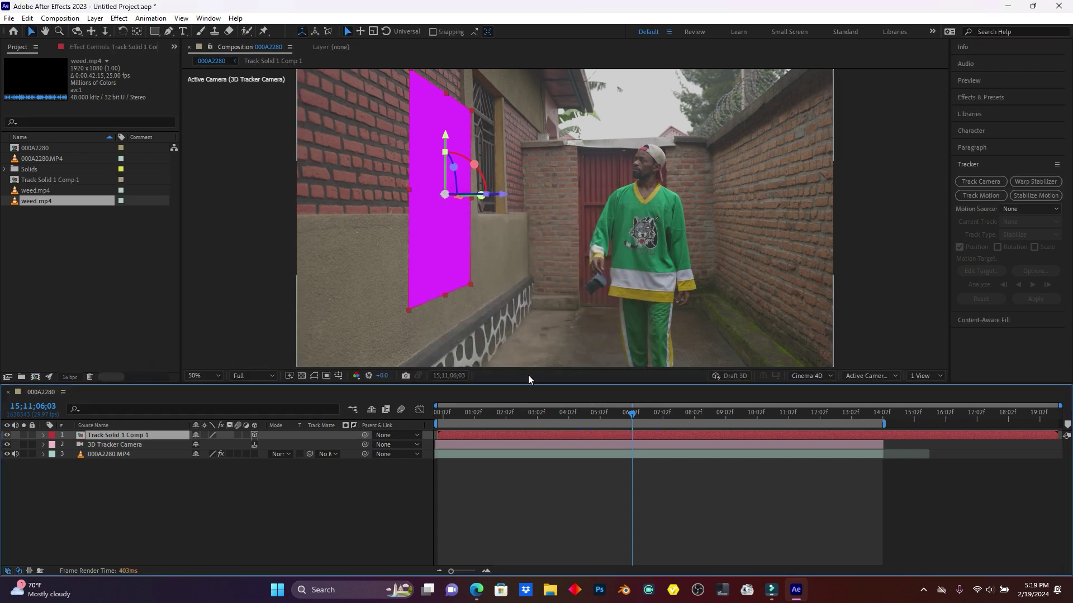
double_click(104, 435)
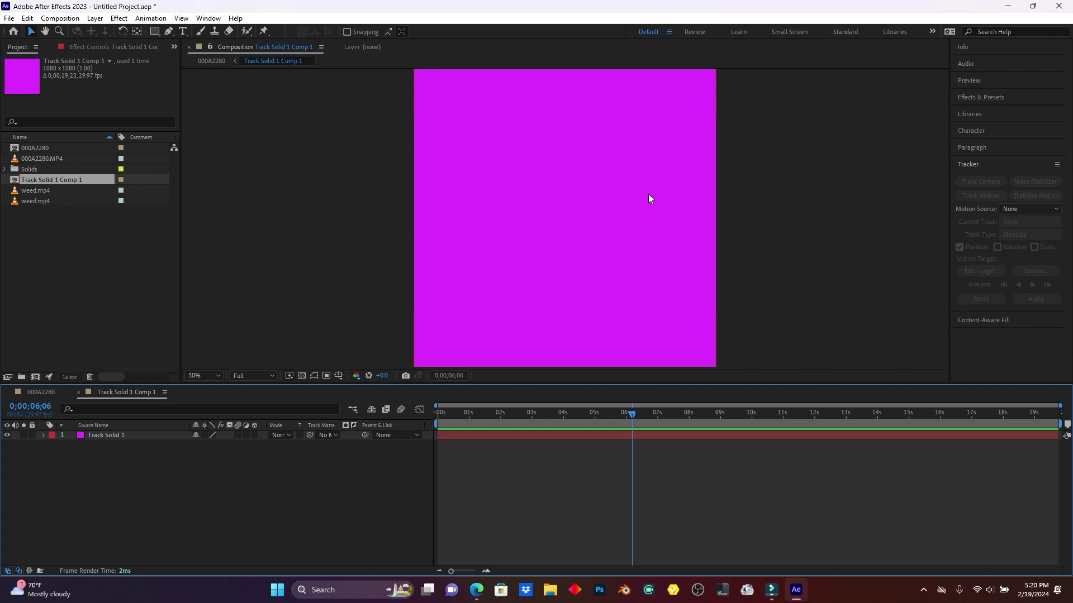
Step: Set Track Solid 1 Comp 1 to width 1920 and height 1080 with aspect ratio unlocked
left_click(60, 17)
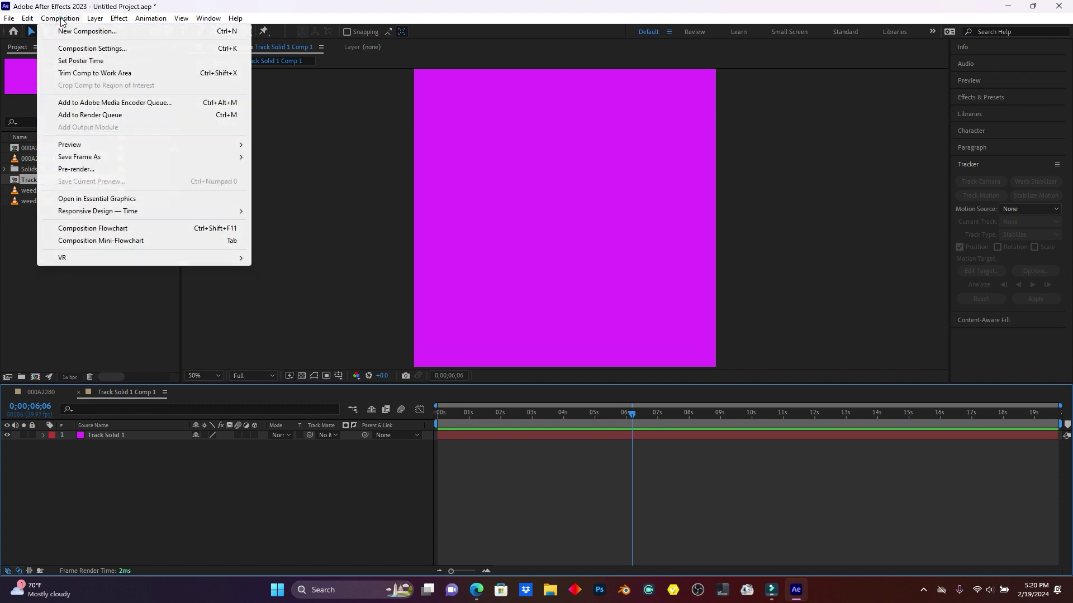
left_click(88, 52)
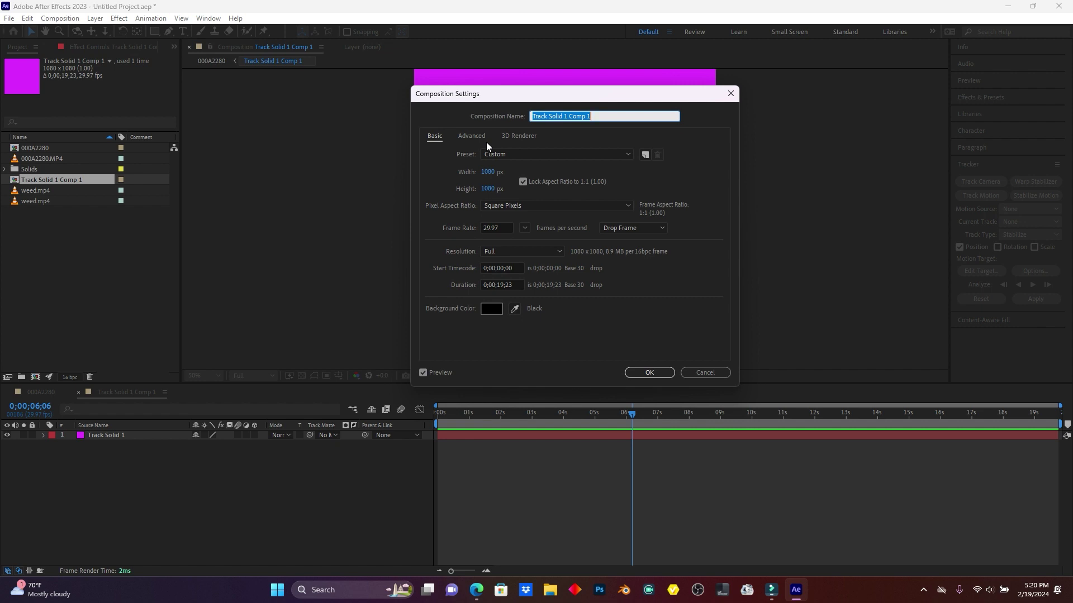
left_click(495, 172)
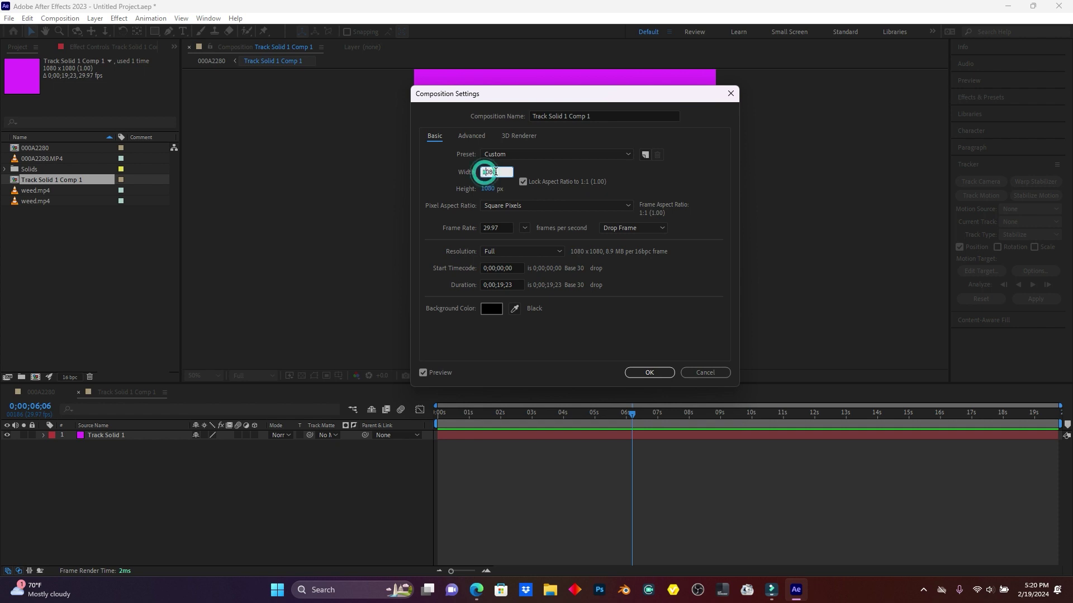
type("4")
type("0")
key("BackSpace")
type("920")
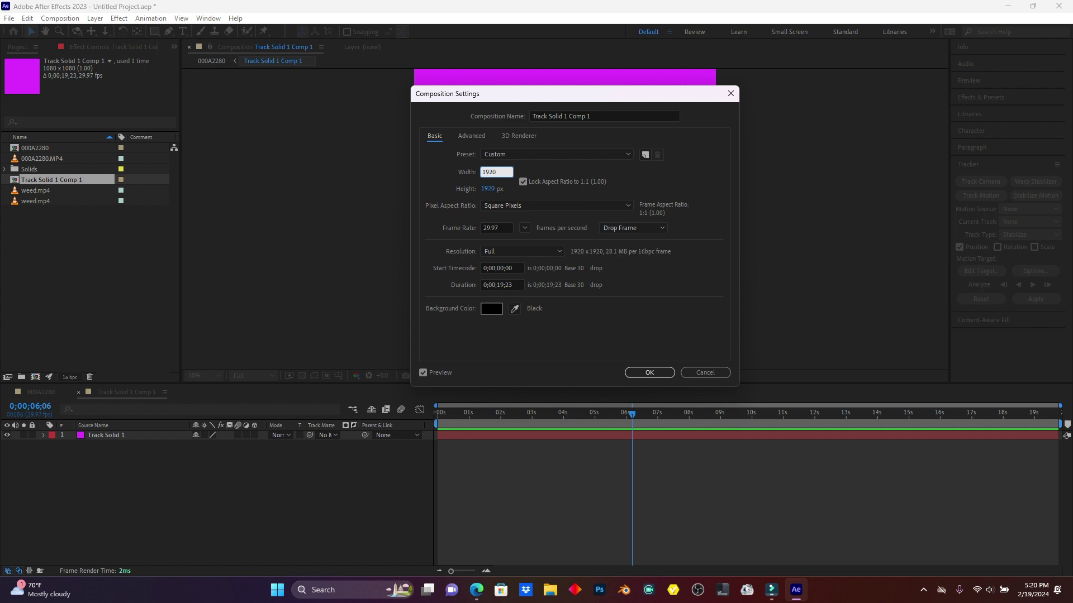
left_click(523, 181)
left_click(490, 189)
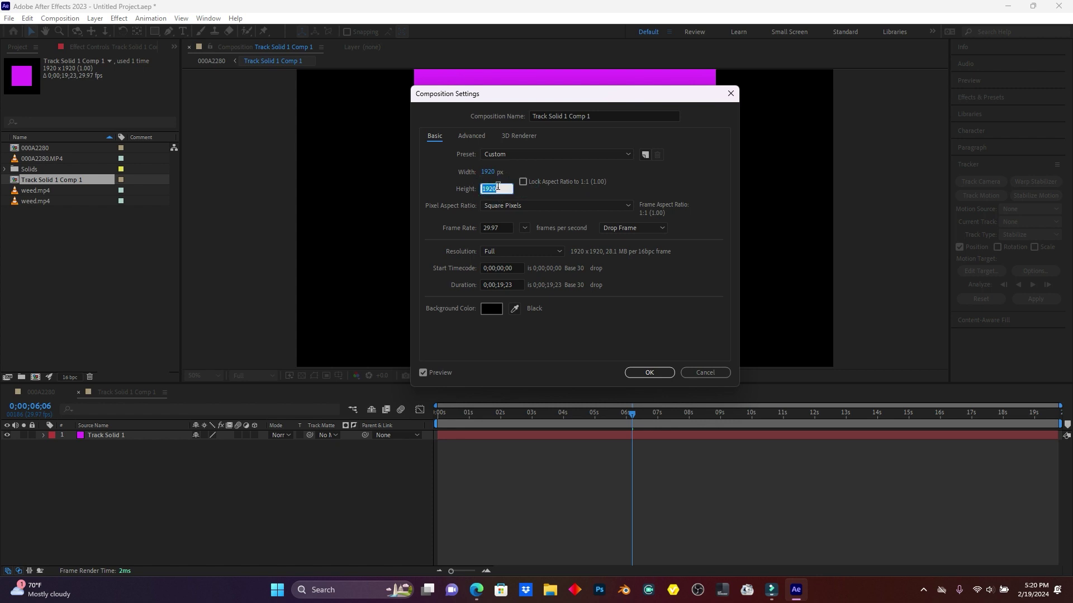
type("1080")
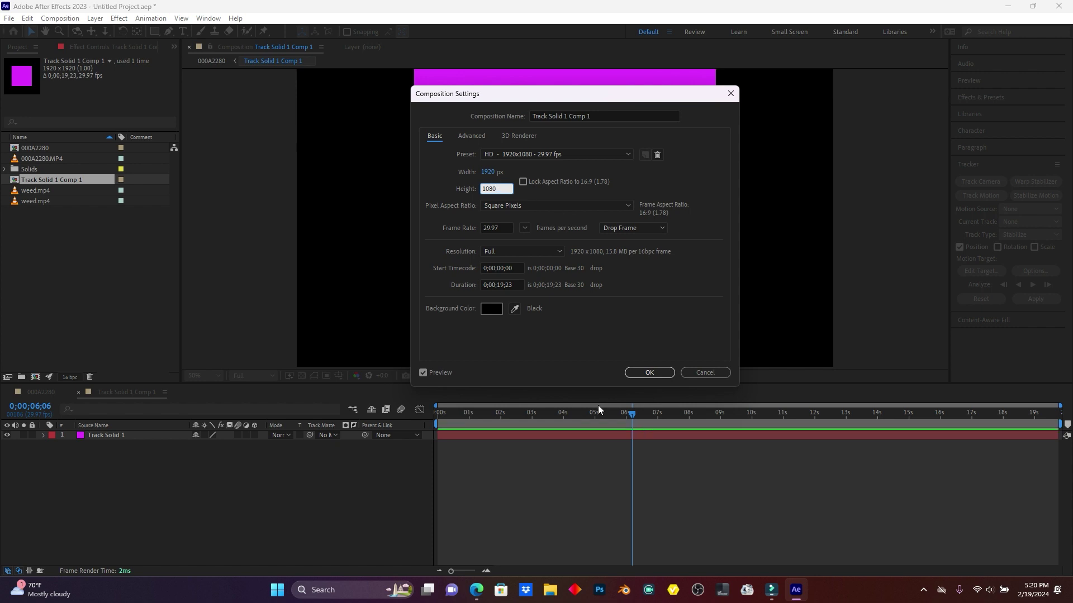
left_click(658, 370)
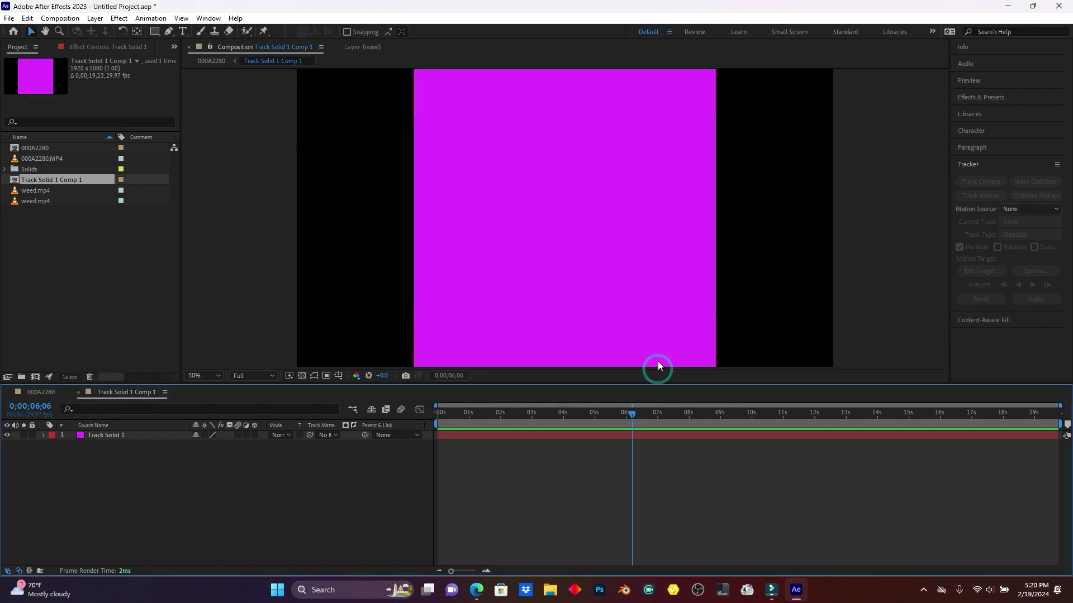
left_click(90, 289)
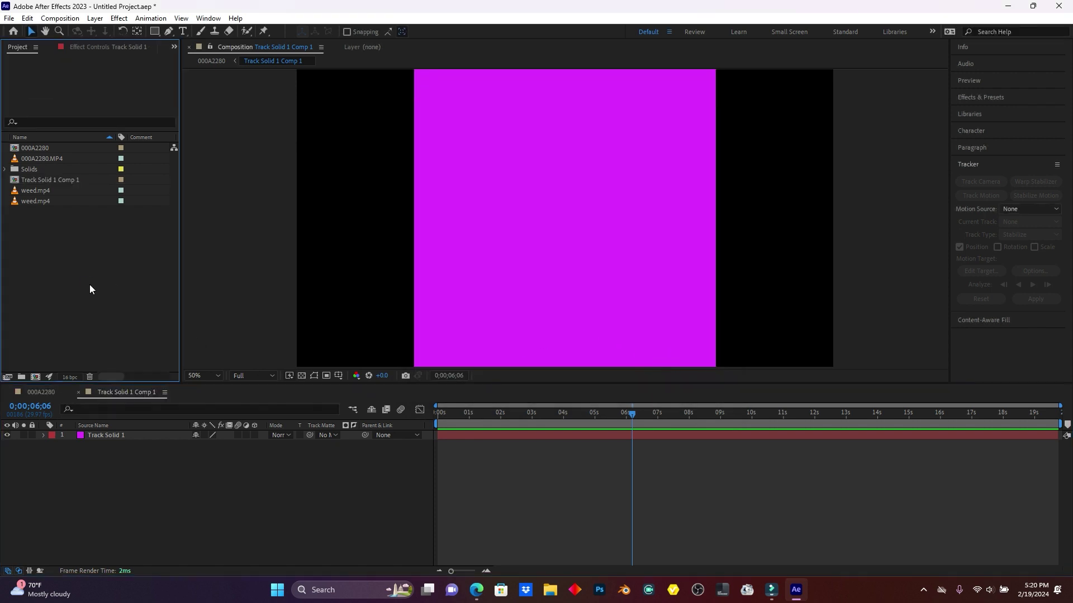
Step: Import the weed.mp4 clip into the project
double_click(89, 289)
scroll(609, 216, "down", 8)
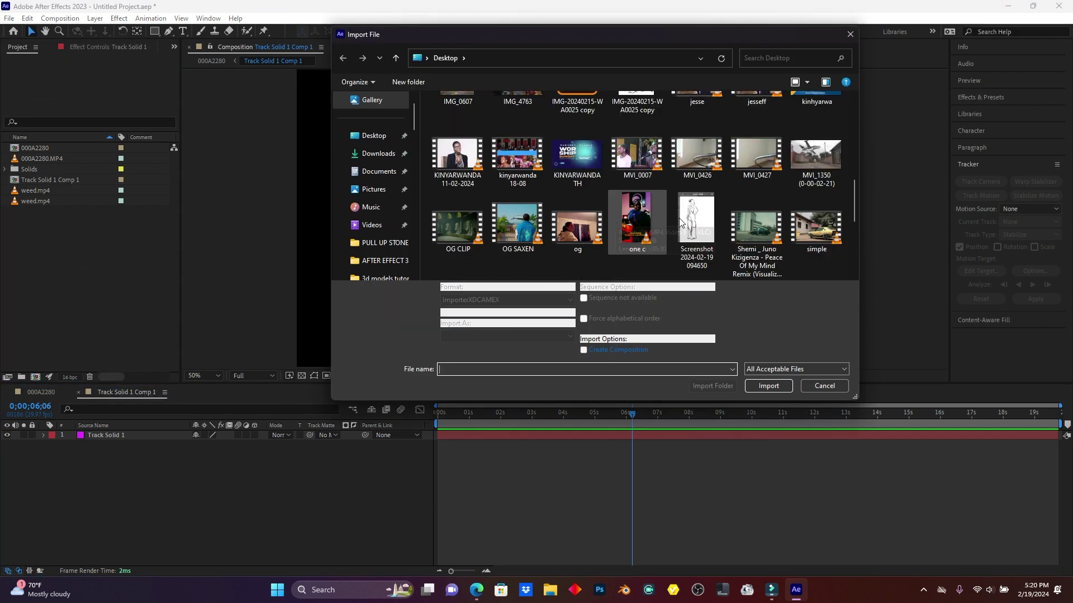
scroll(779, 242, "down", 5)
left_click(824, 179)
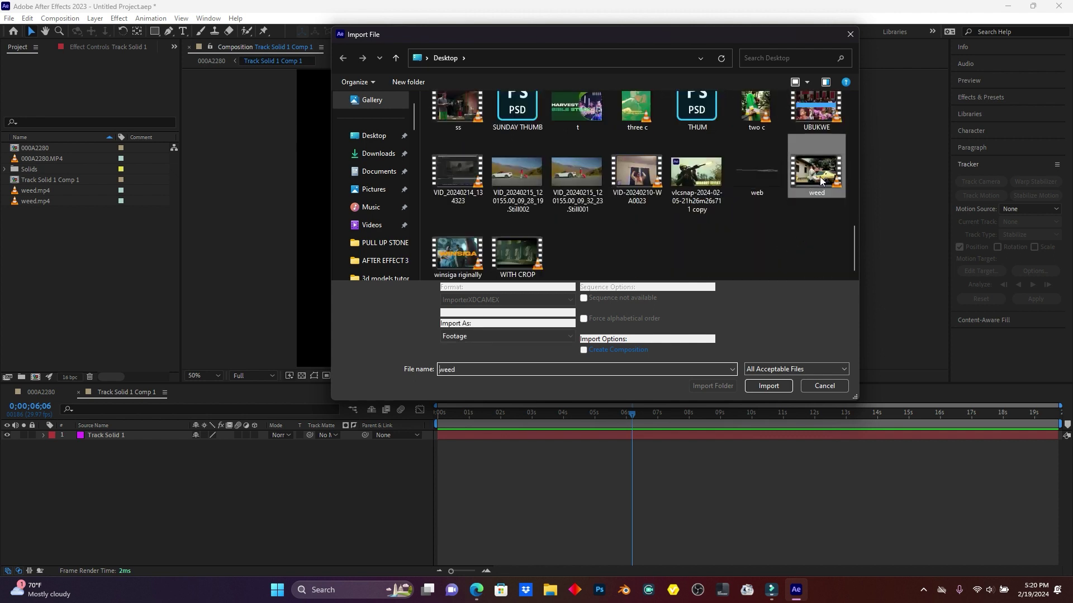
double_click(820, 176)
Step: Place weed.mp4 above Track Solid 1 in the timeline, then return to 000A2280
left_click_drag(40, 207, 109, 436)
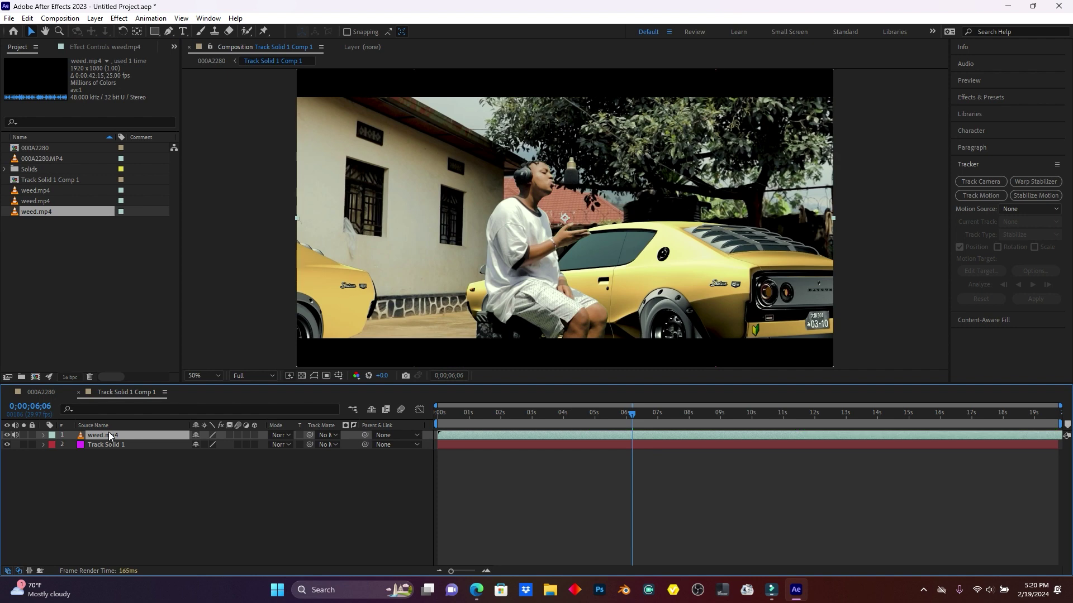
left_click(272, 518)
left_click(274, 513)
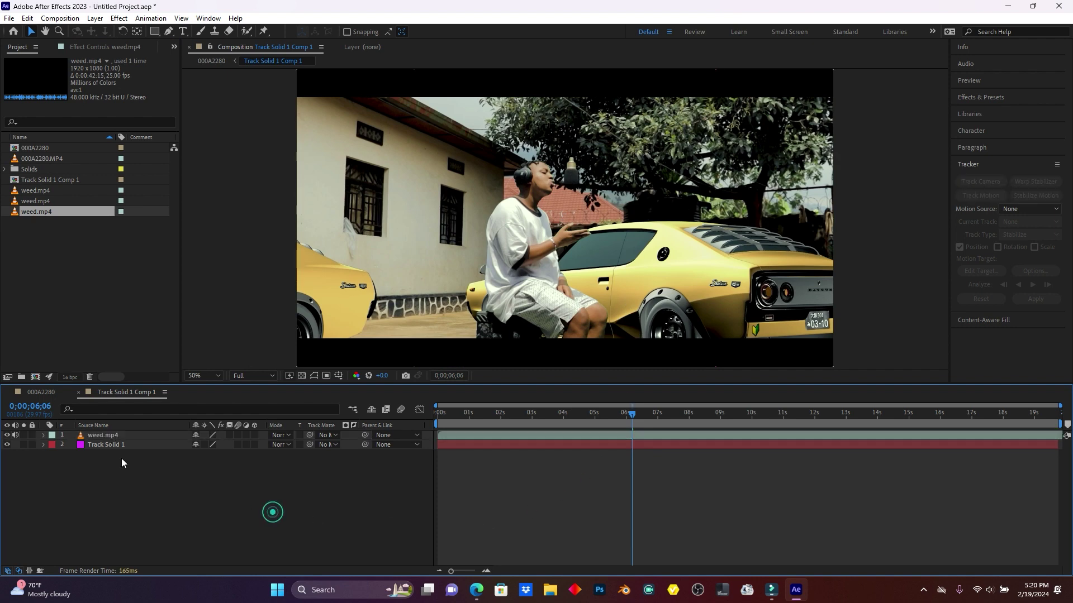
left_click(102, 447)
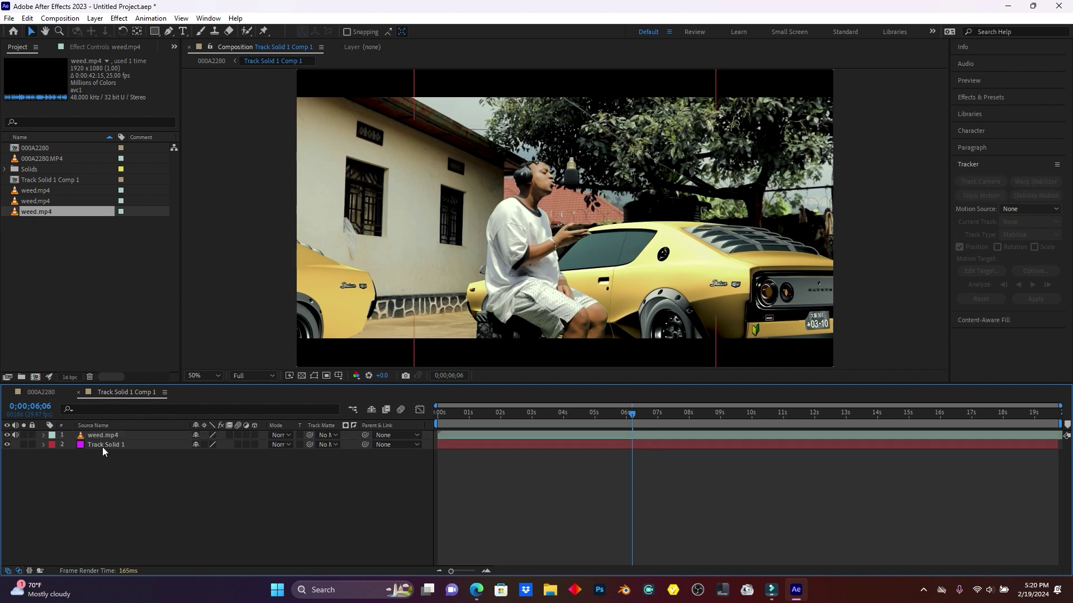
left_click(38, 393)
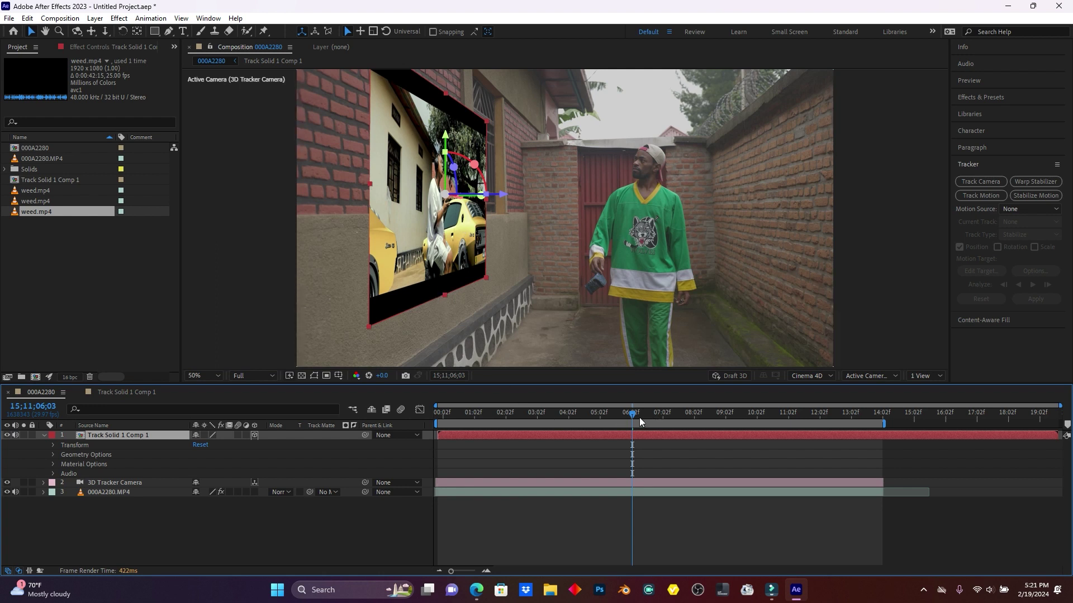
Step: Nudge the wall screen up and left and scale it to 95%
left_click_drag(632, 414, 672, 412)
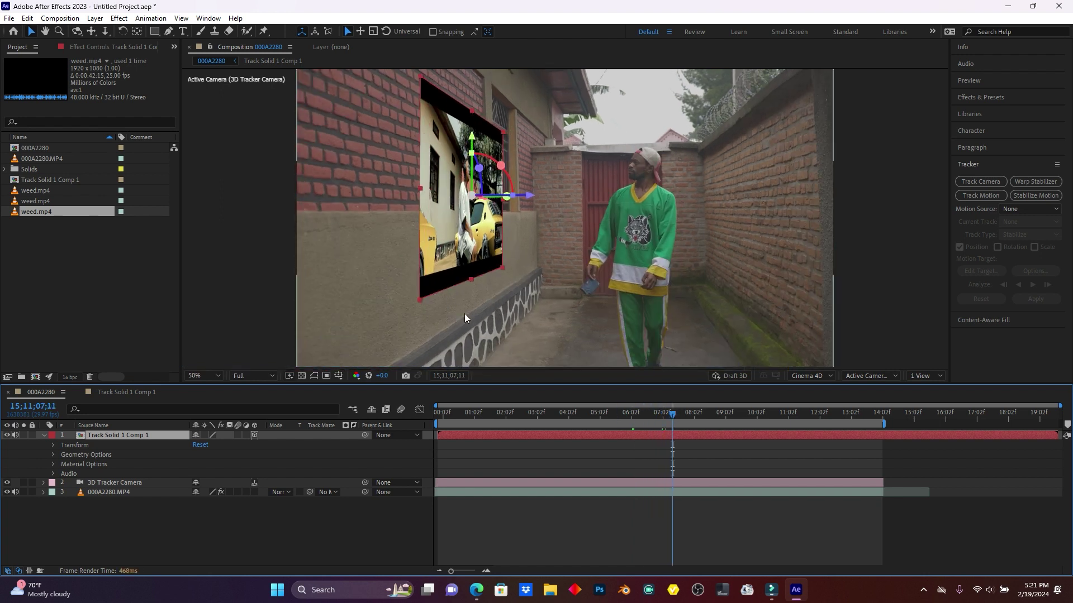
left_click_drag(476, 240, 473, 208)
left_click_drag(673, 414, 755, 414)
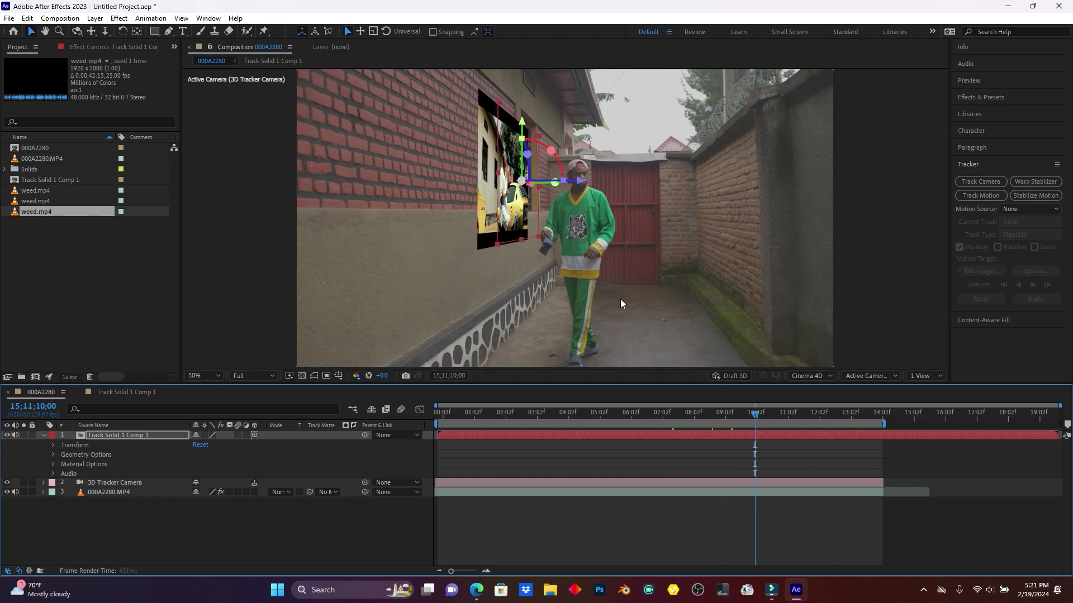
left_click_drag(524, 210, 508, 179)
key("s")
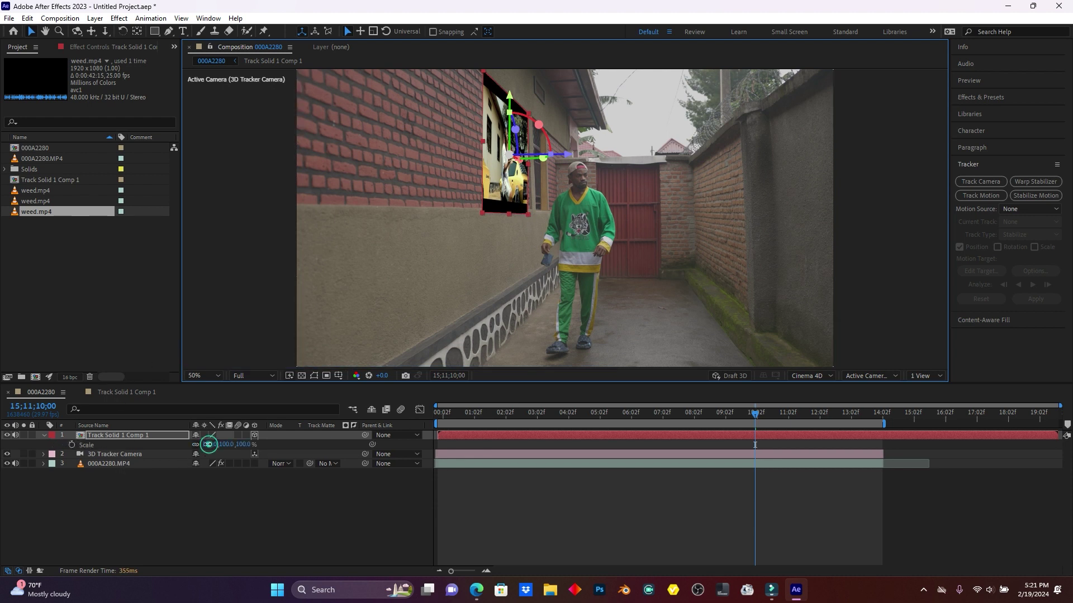
left_click_drag(209, 446, 205, 444)
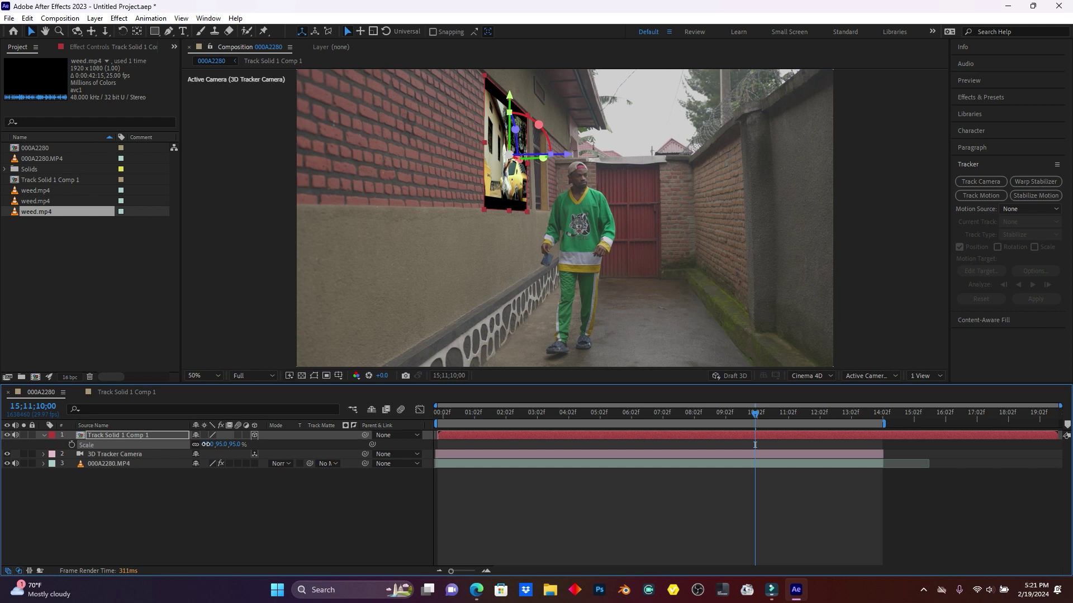
Step: Preview and scrub the alley shot to confirm the screen stays pinned to the left wall
left_click_drag(755, 412, 769, 411)
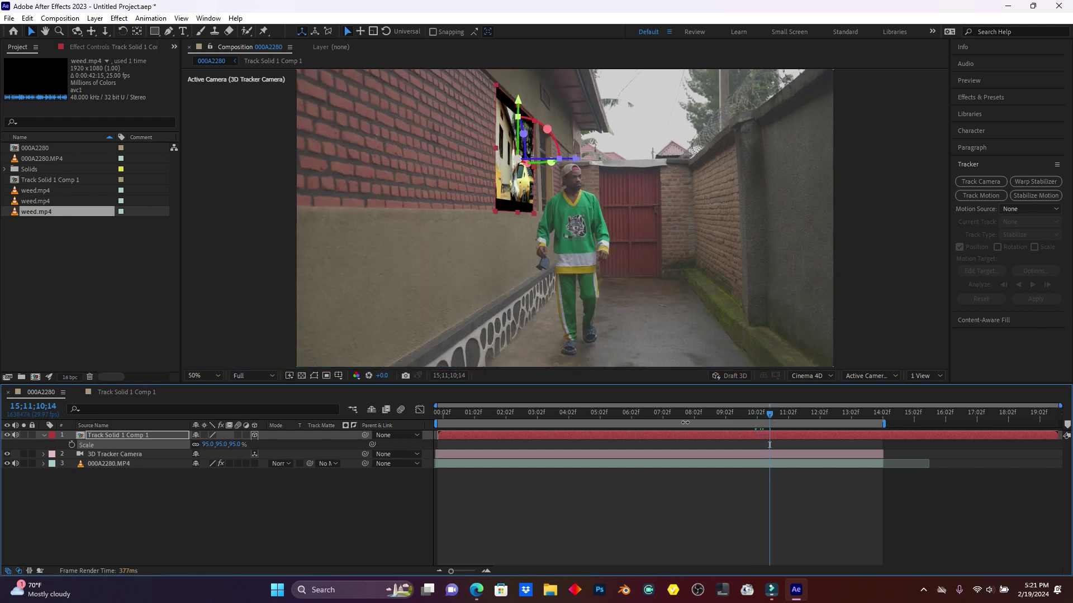
left_click_drag(582, 413, 475, 415)
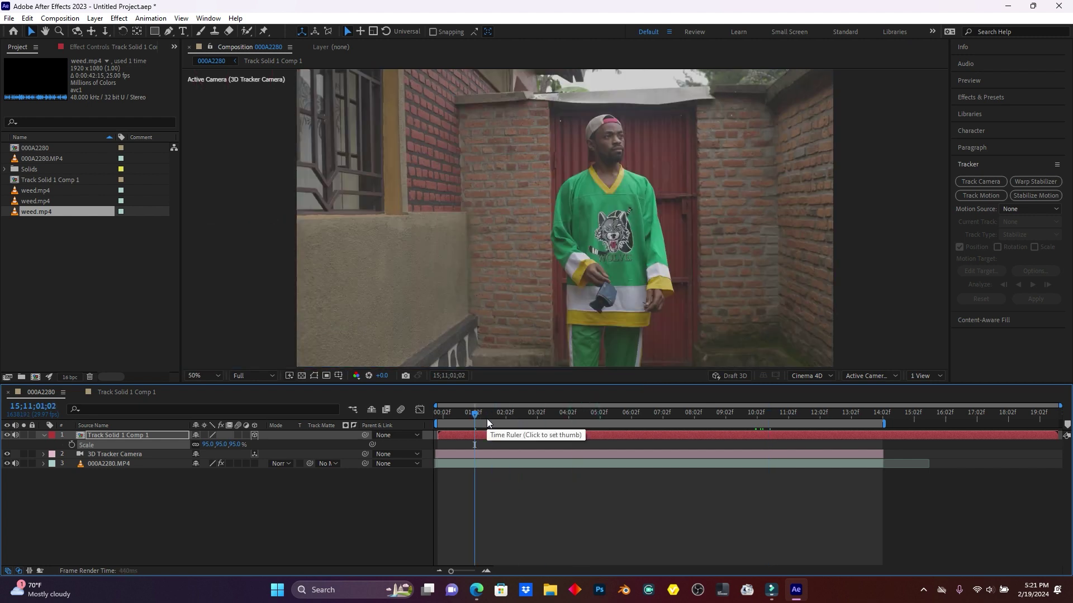
key("Page_Down")
key("Page_Down")
key("XF86AudioMute")
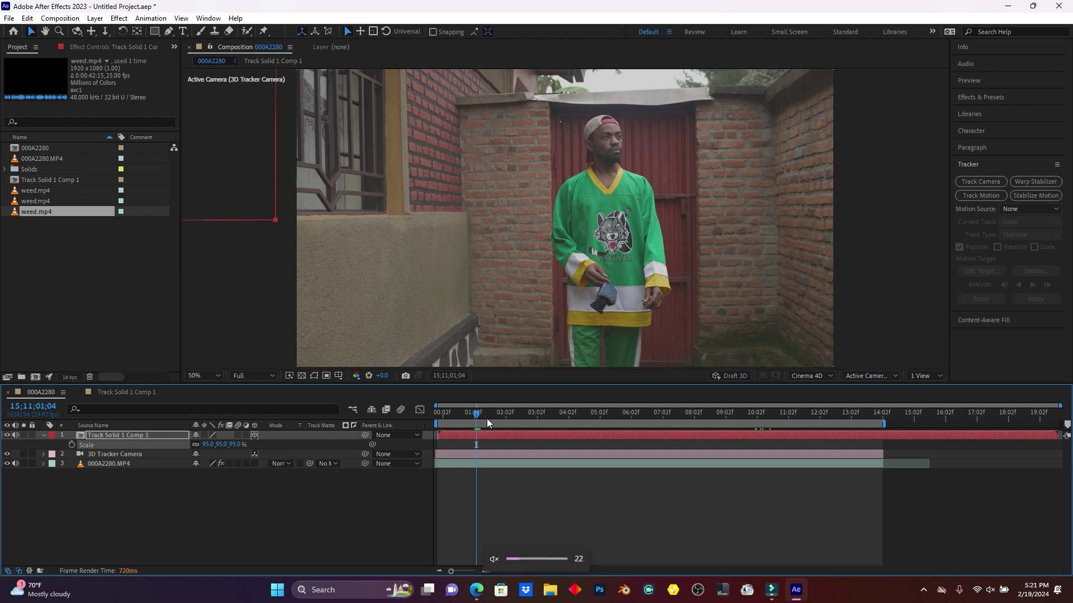
key("space")
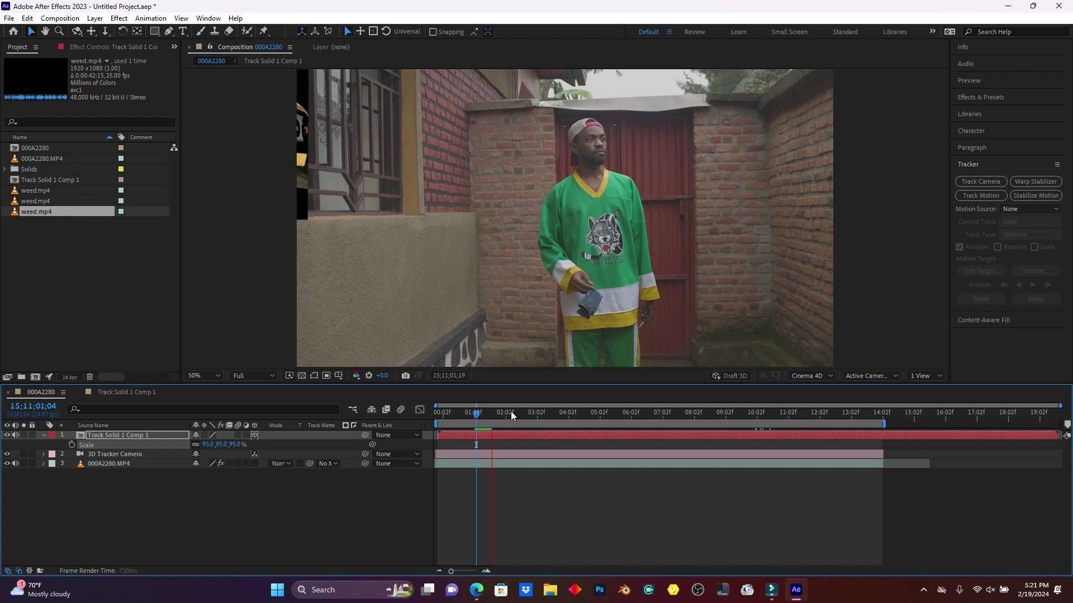
left_click(514, 411)
left_click_drag(505, 418, 666, 418)
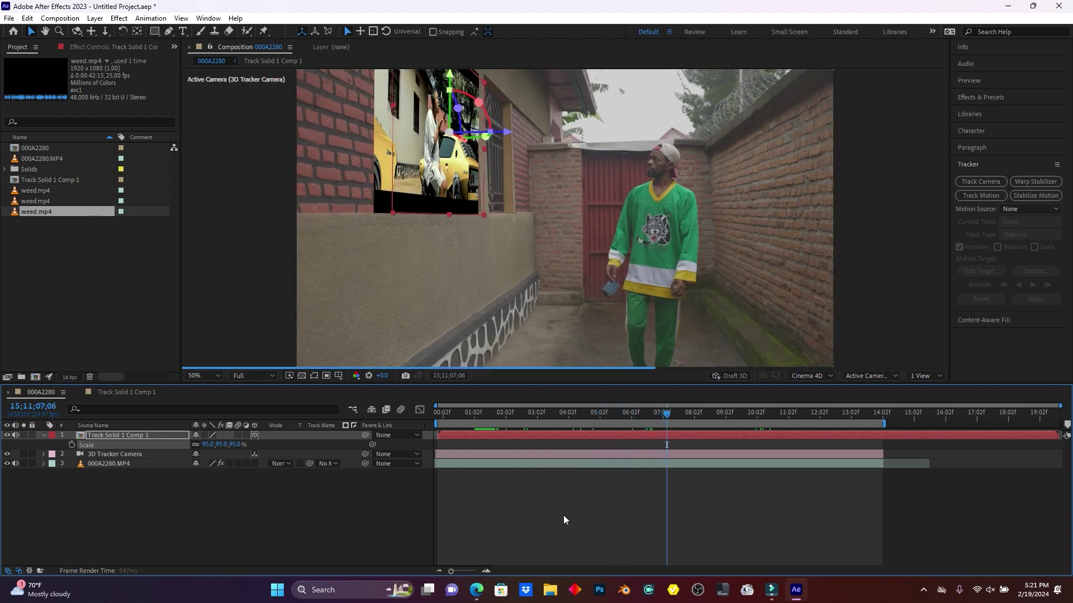
left_click(498, 464)
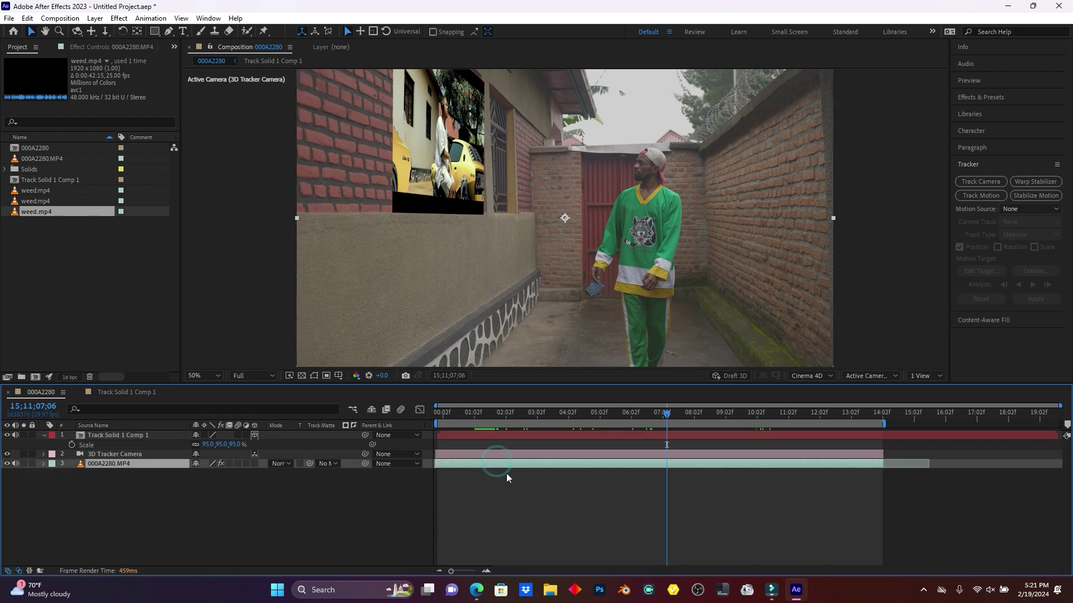
Step: Show the 3D Camera Tracker points and create a solid on the right-wall painted target
left_click(106, 47)
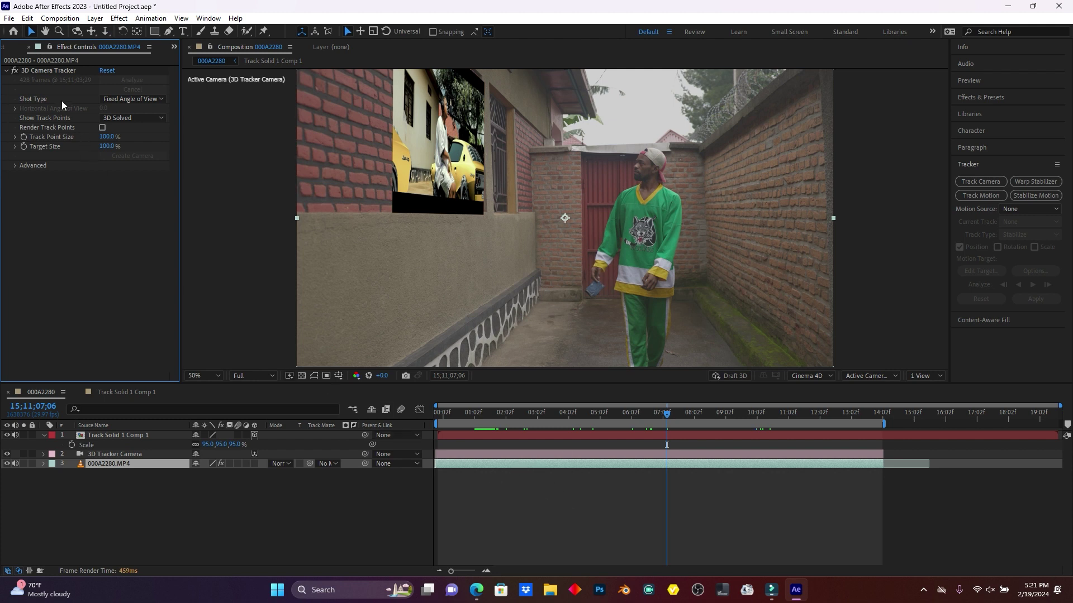
left_click(44, 69)
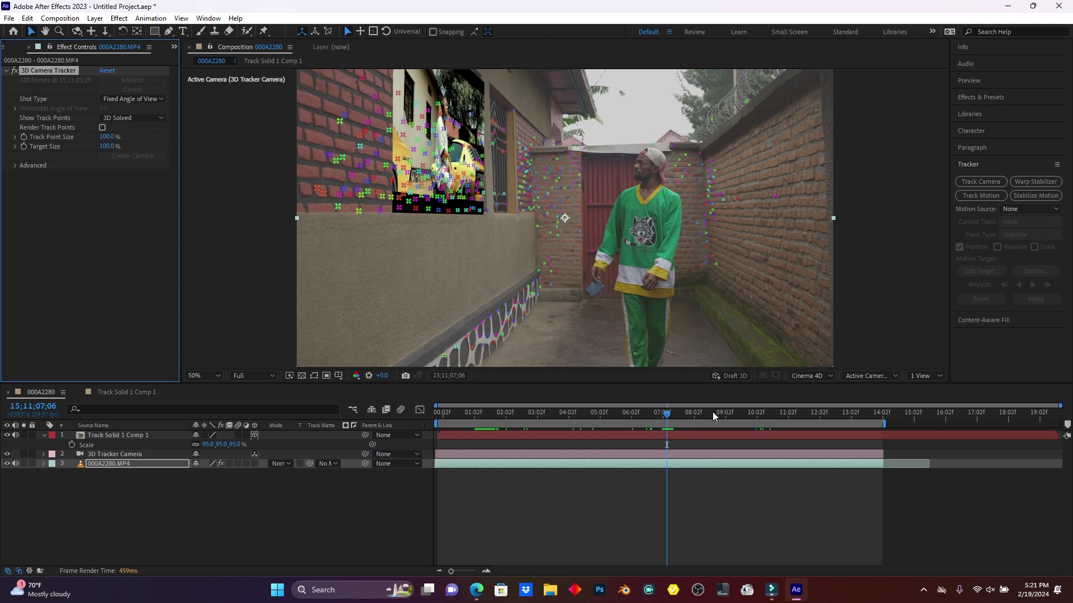
left_click_drag(672, 416, 676, 414)
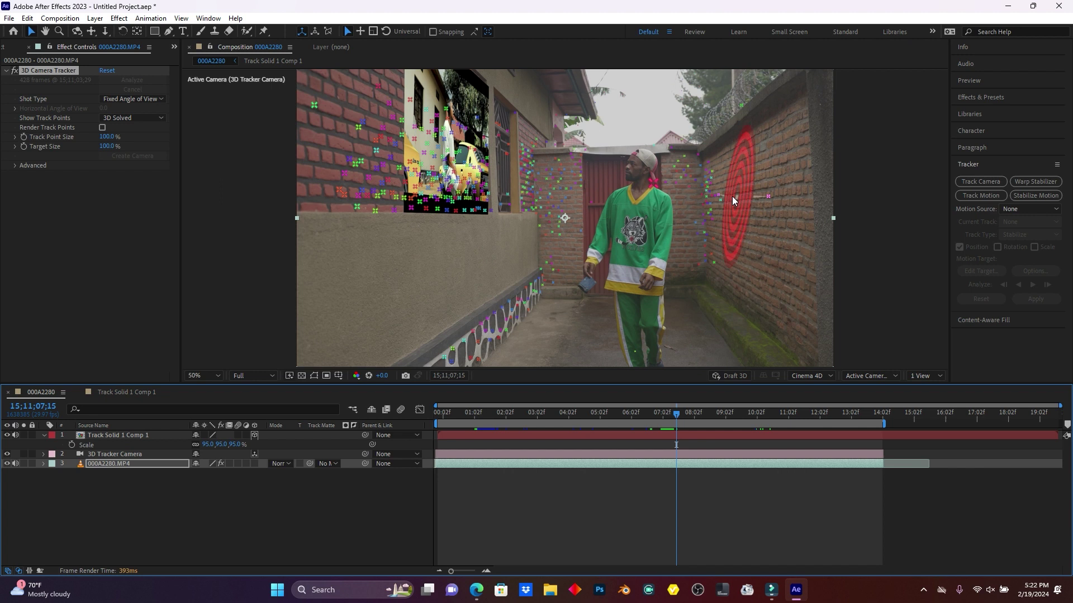
right_click(732, 197)
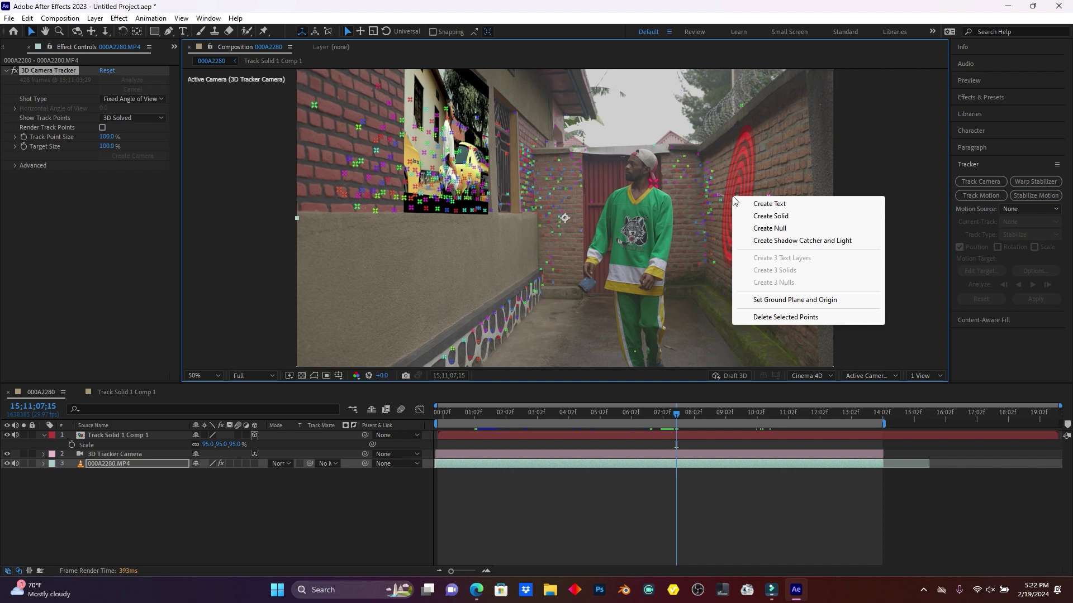
left_click(774, 216)
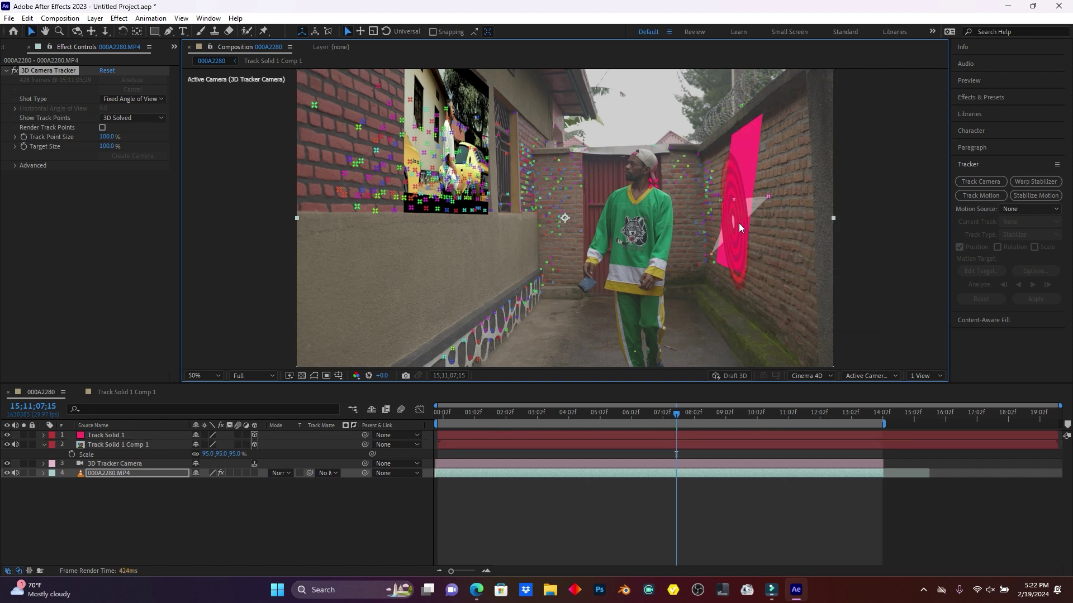
left_click(107, 438)
Step: Pre-compose the right-wall Track Solid 1 and open Track Solid 1 Comp 2
right_click(106, 434)
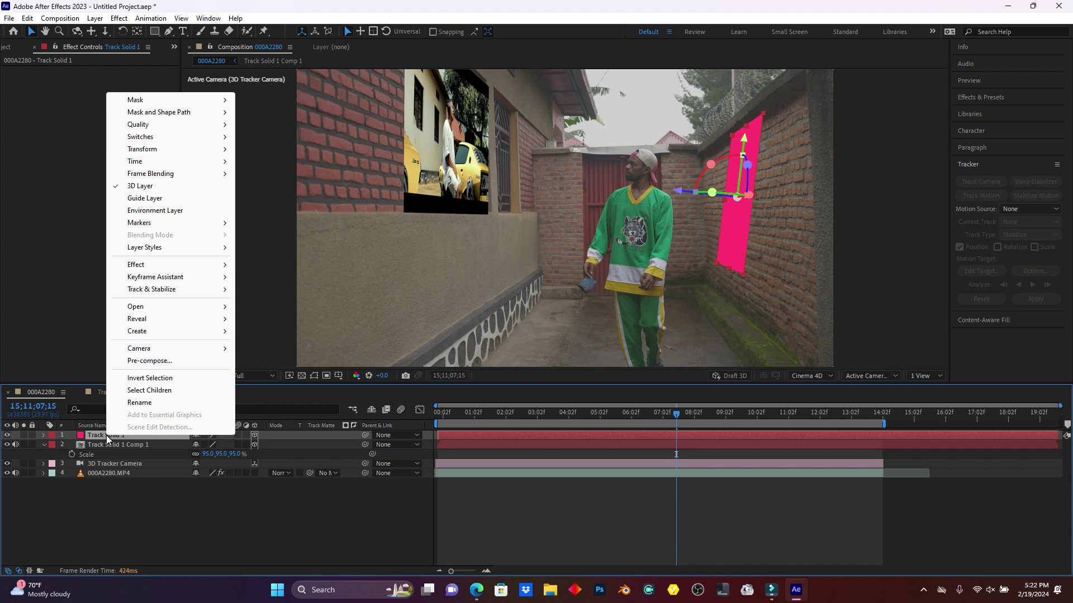
left_click(157, 363)
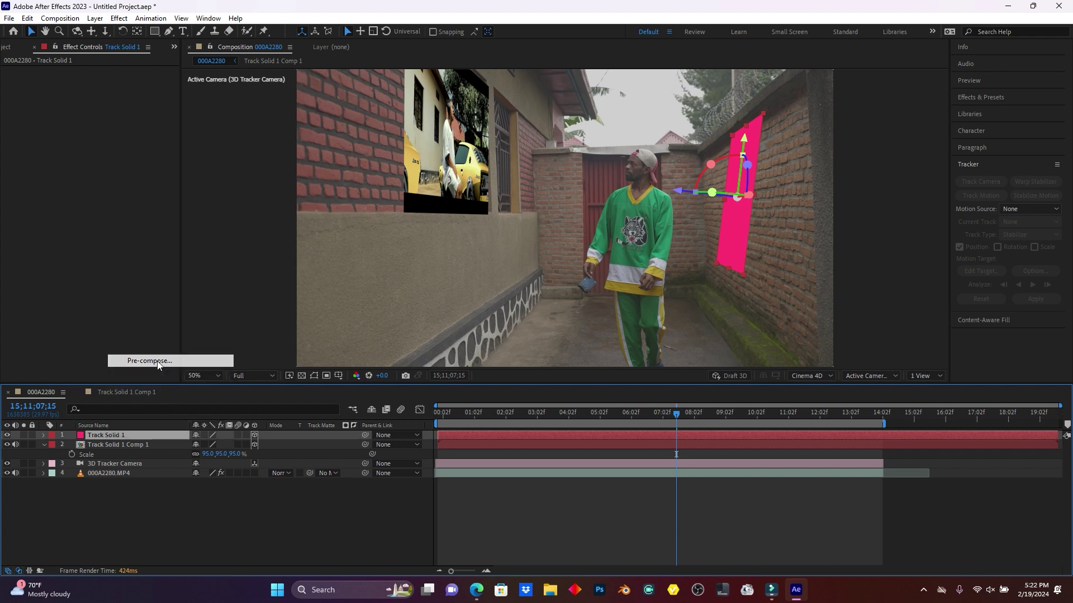
left_click(564, 365)
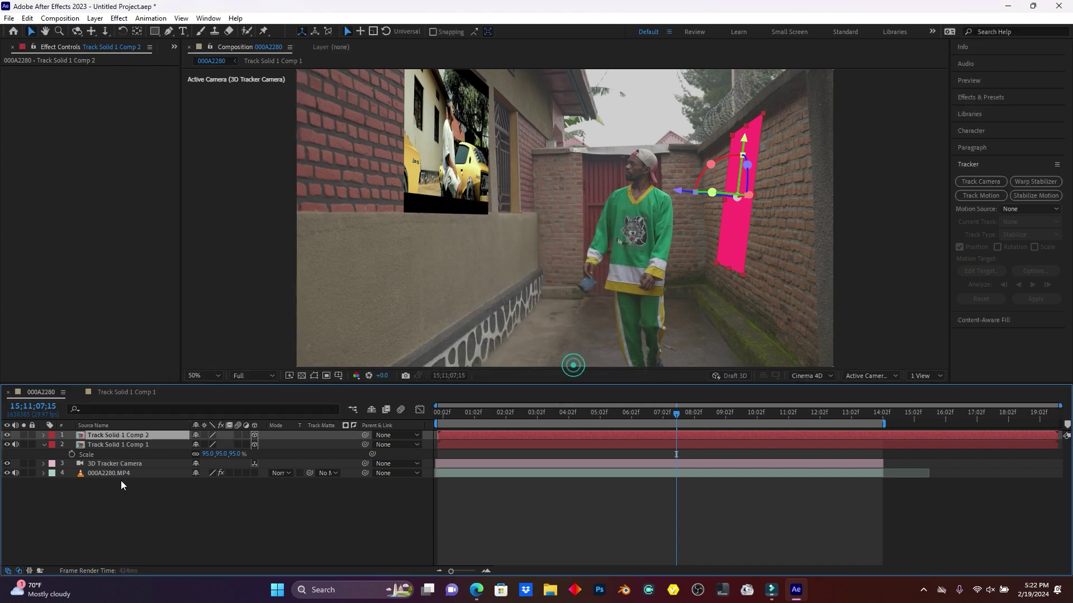
double_click(99, 437)
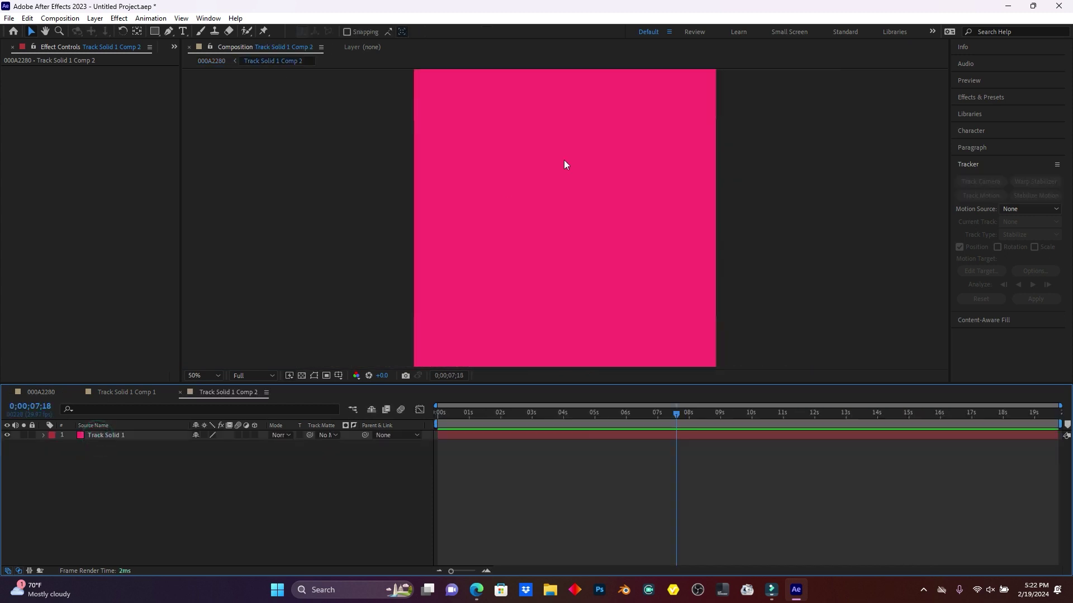
Step: Change the Track Solid 1 Comp 2 width from 1080 to 1920 in Composition Settings
left_click(60, 18)
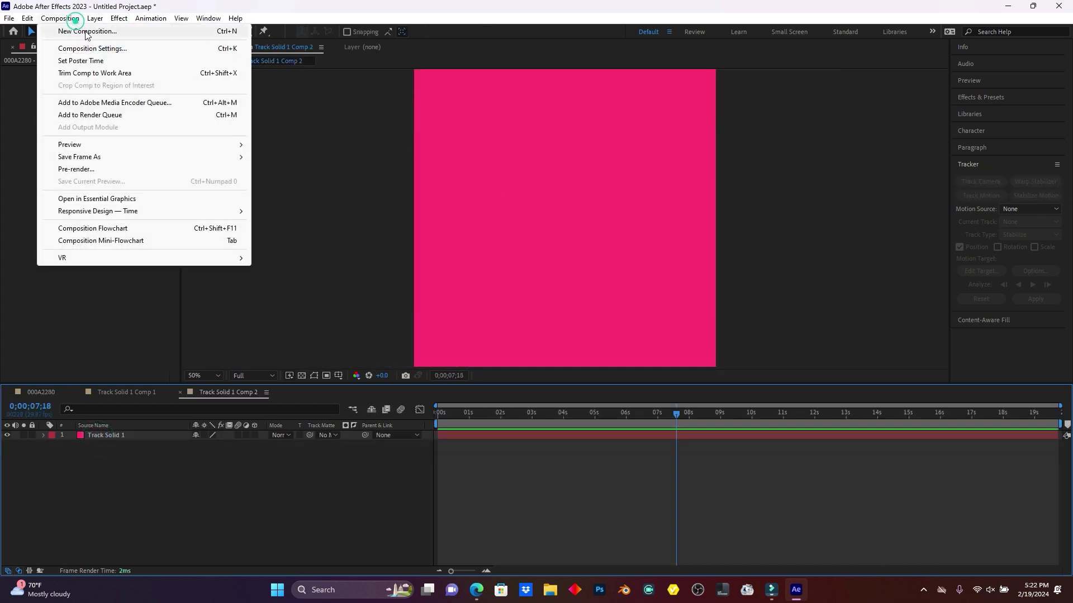
left_click(118, 51)
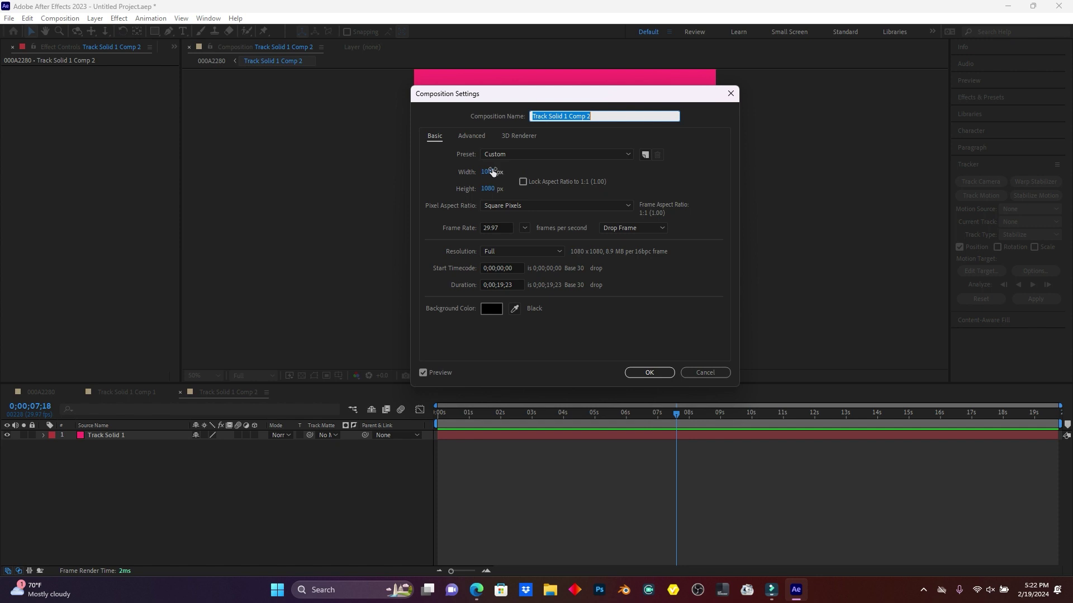
left_click(490, 172)
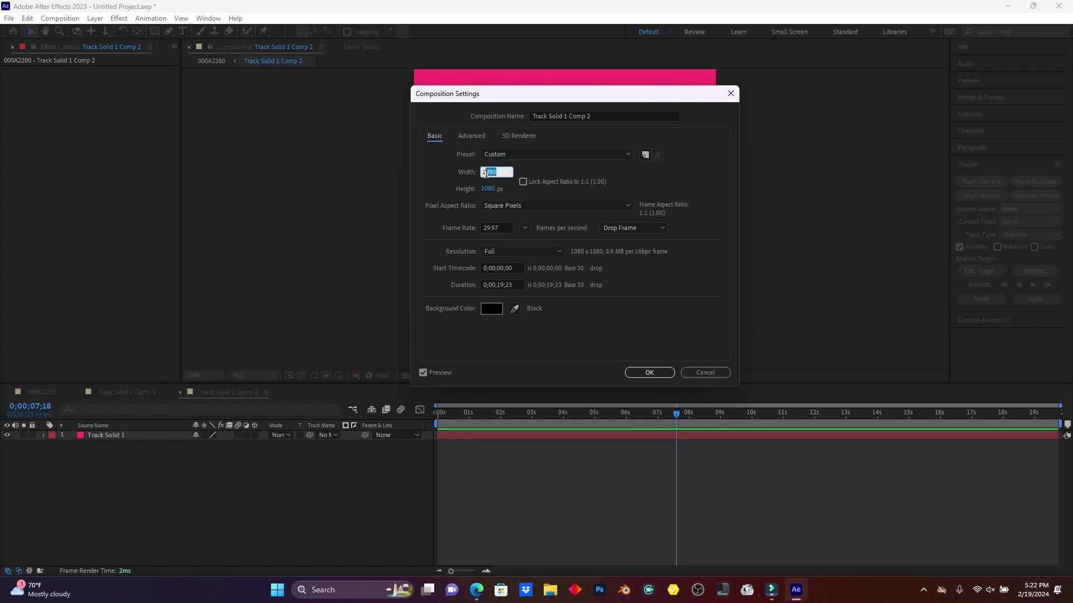
type("1920")
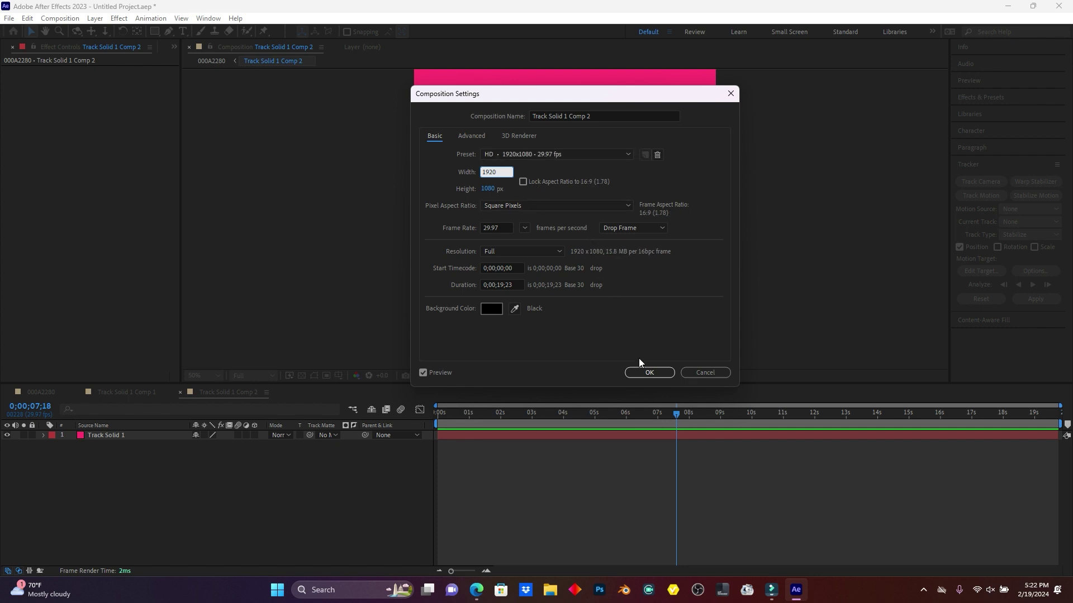
left_click(645, 372)
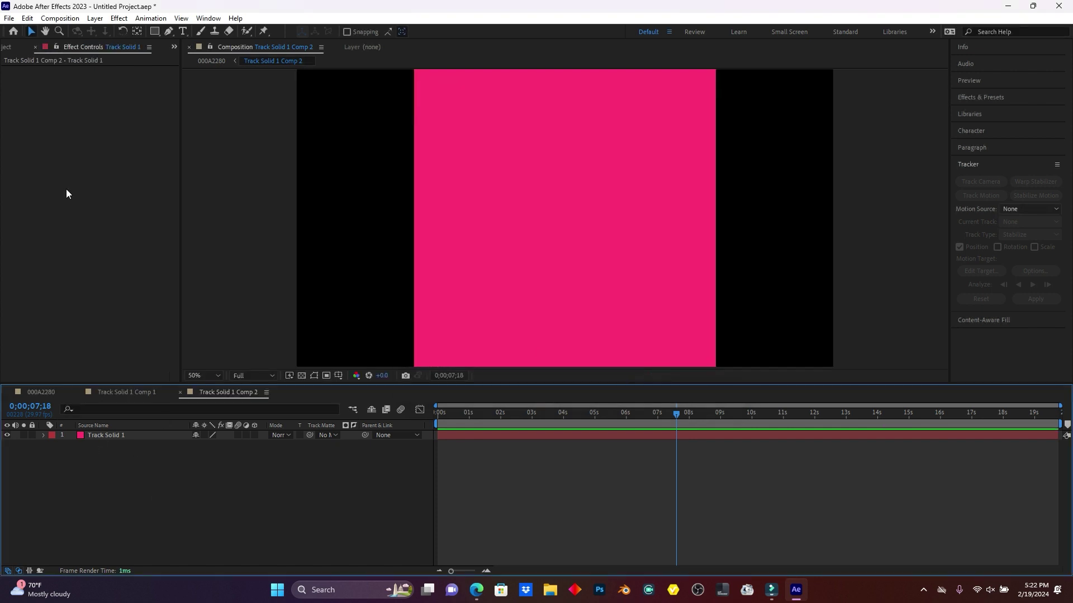
key("ctrl+0")
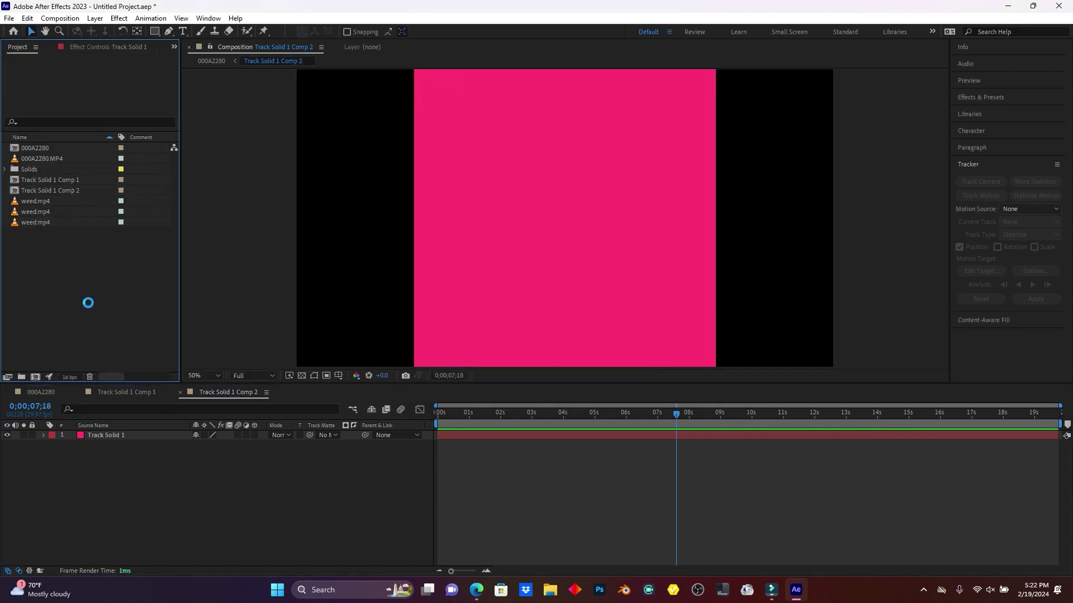
Step: Import ss.mp4 and place it above Track Solid 1 in Track Solid 1 Comp 2
scroll(570, 246, "down", 5)
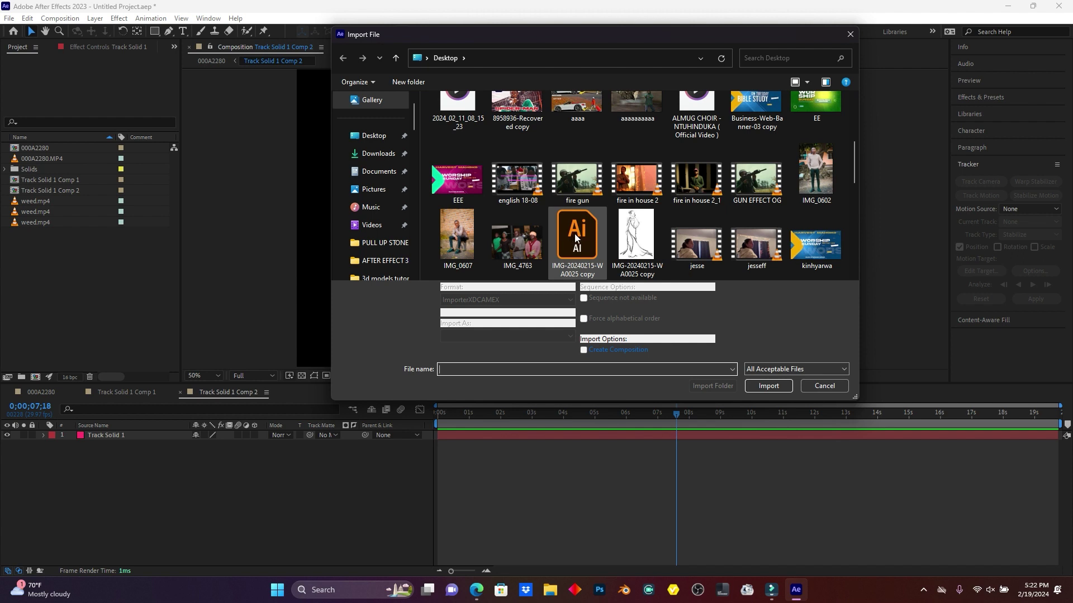
scroll(670, 209, "down", 2)
scroll(726, 209, "down", 3)
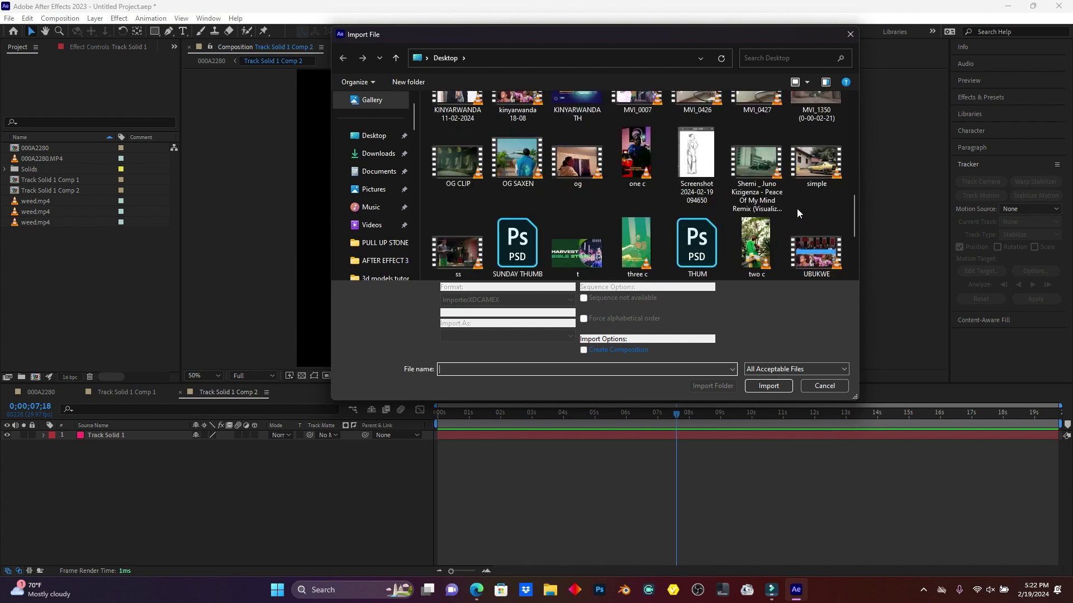
scroll(519, 234, "down", 1)
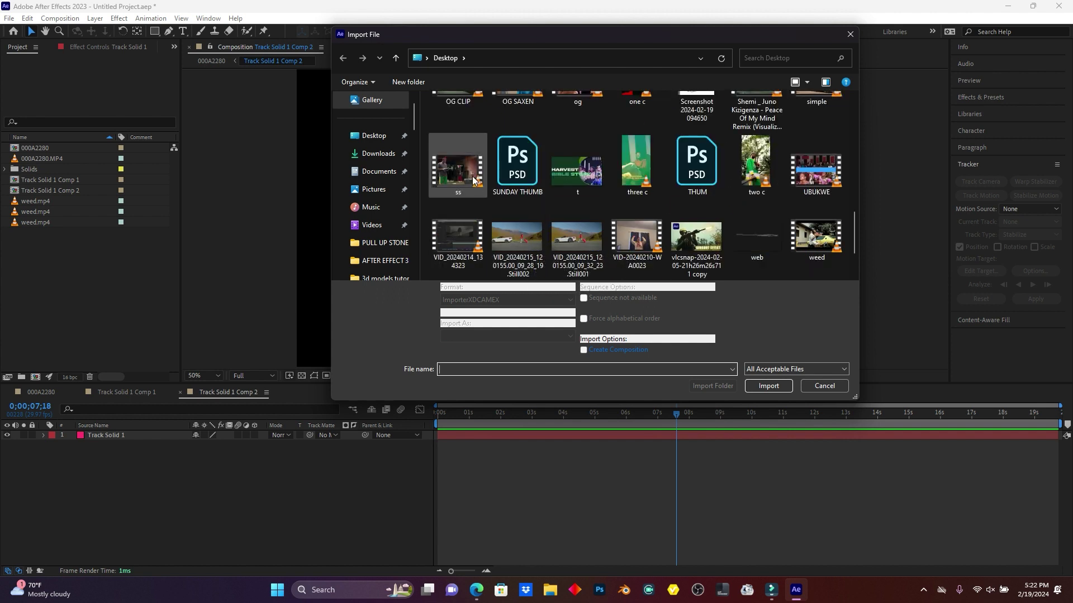
double_click(473, 180)
left_click_drag(31, 180, 82, 434)
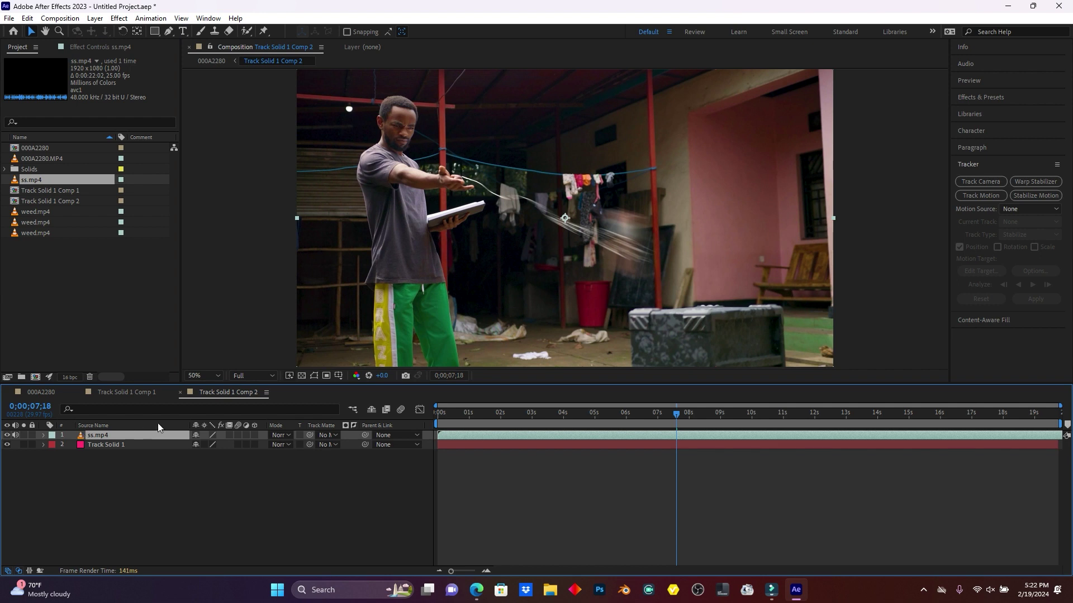
left_click(39, 391)
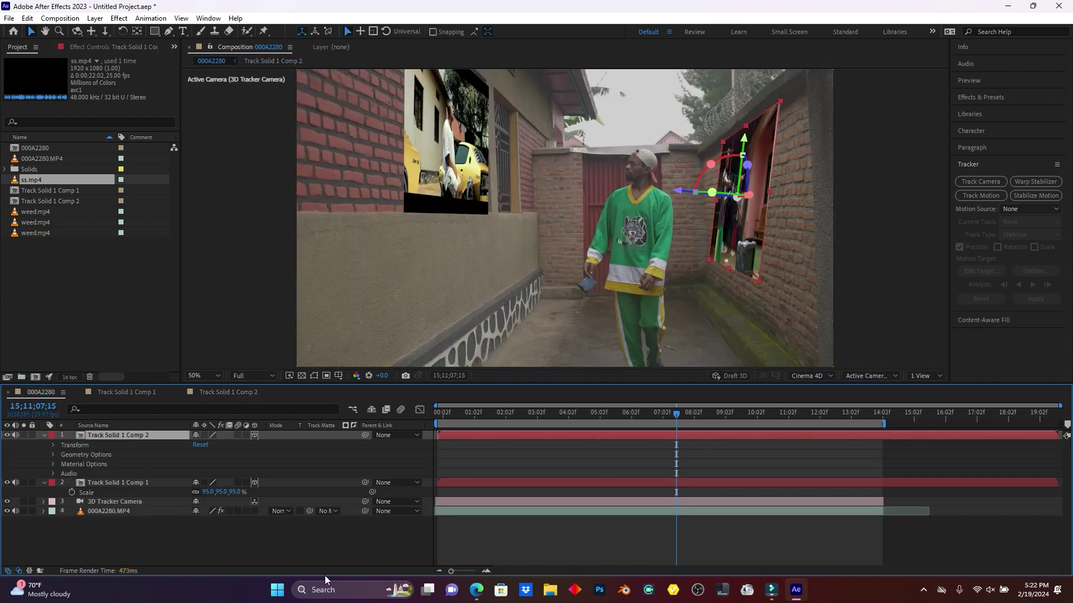
Step: Rotate the ss.mp4 screen layer to line up with the right wall's bricks and scale it to 74%
left_click(183, 548)
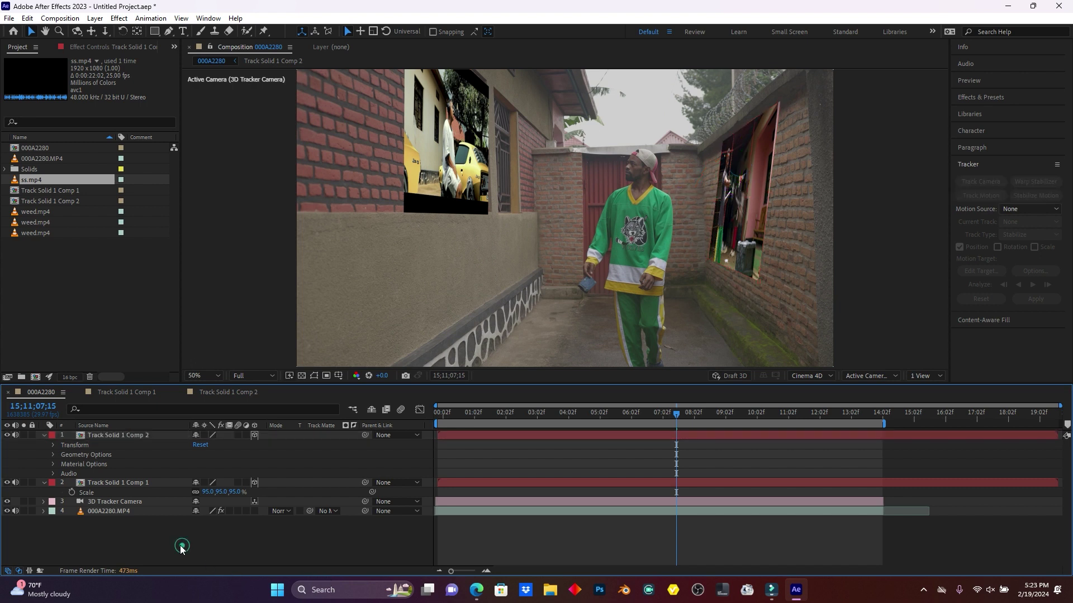
left_click(765, 189)
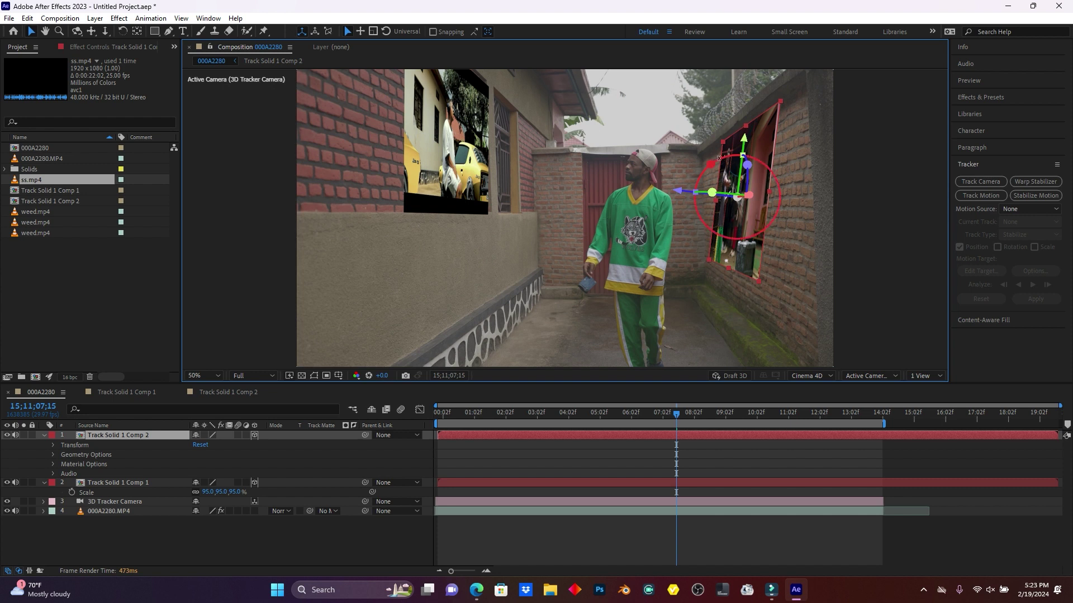
left_click_drag(710, 163, 707, 167)
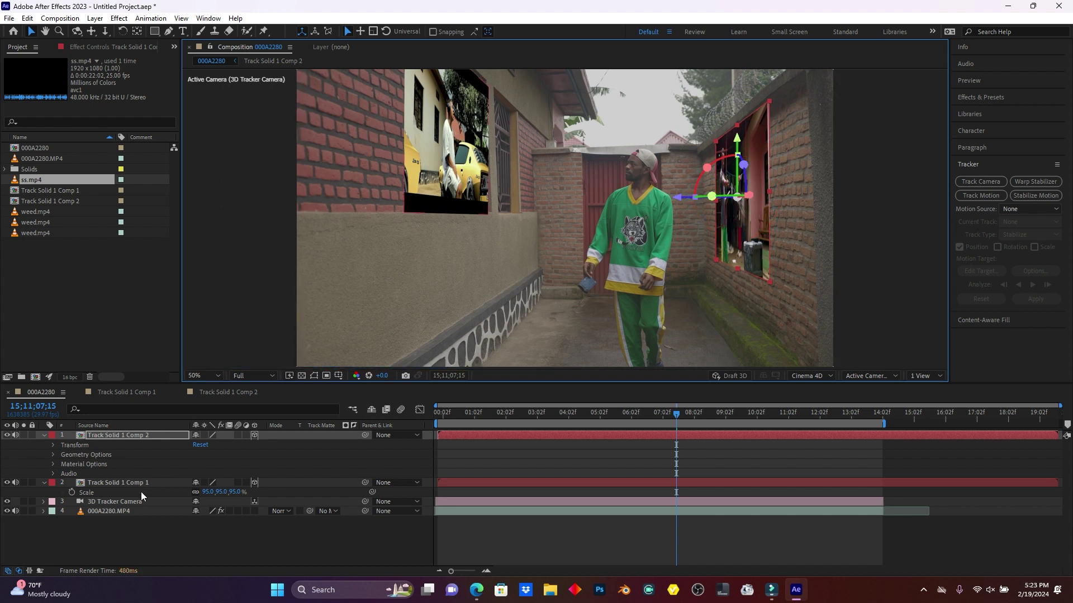
key("s")
left_click_drag(210, 445, 199, 444)
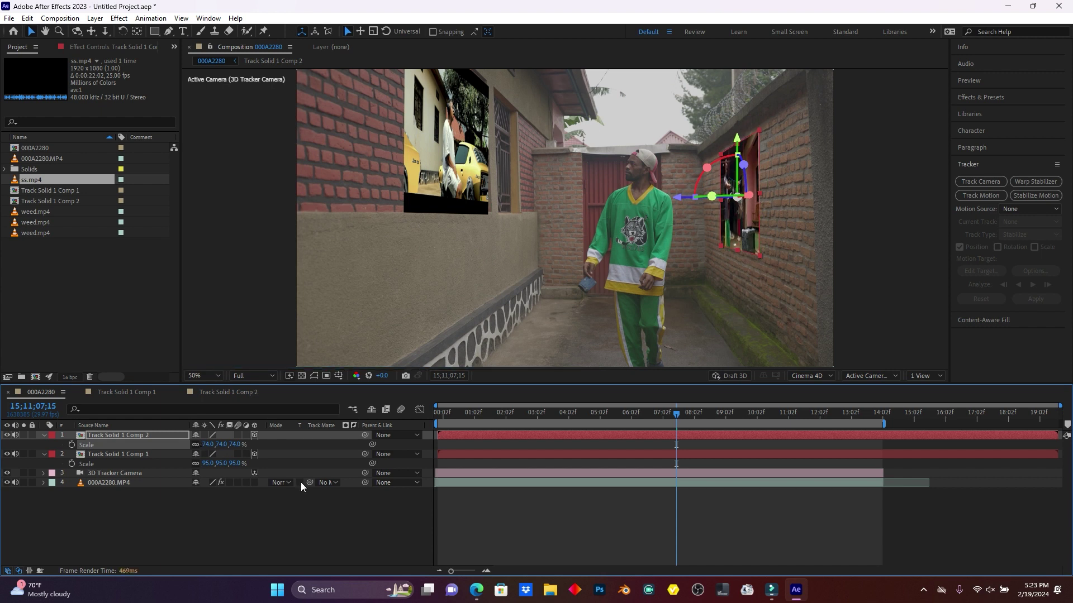
left_click_drag(676, 413, 656, 414)
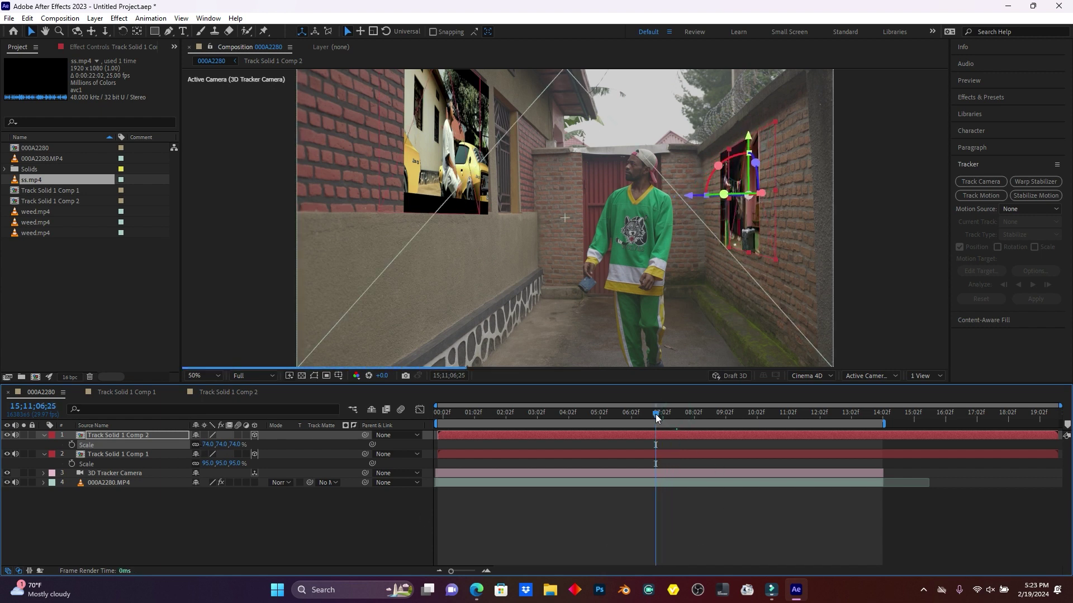
Step: Scrub the 000A2280 shot from about 03;04 to 05;19, checking the ss.mp4 screen tracks the right wall
left_click(539, 416)
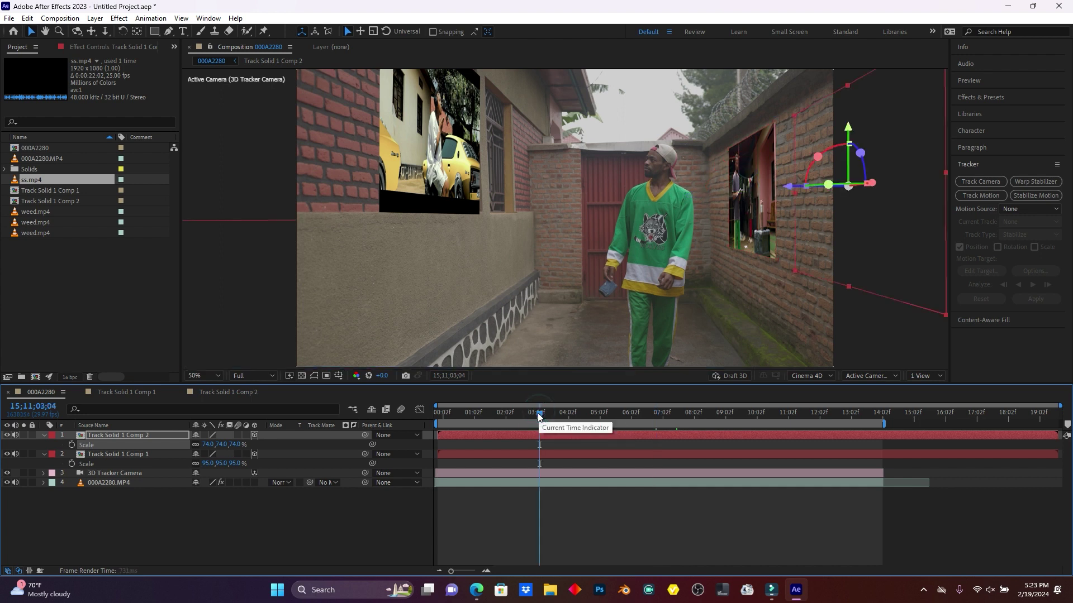
left_click_drag(539, 416, 601, 414)
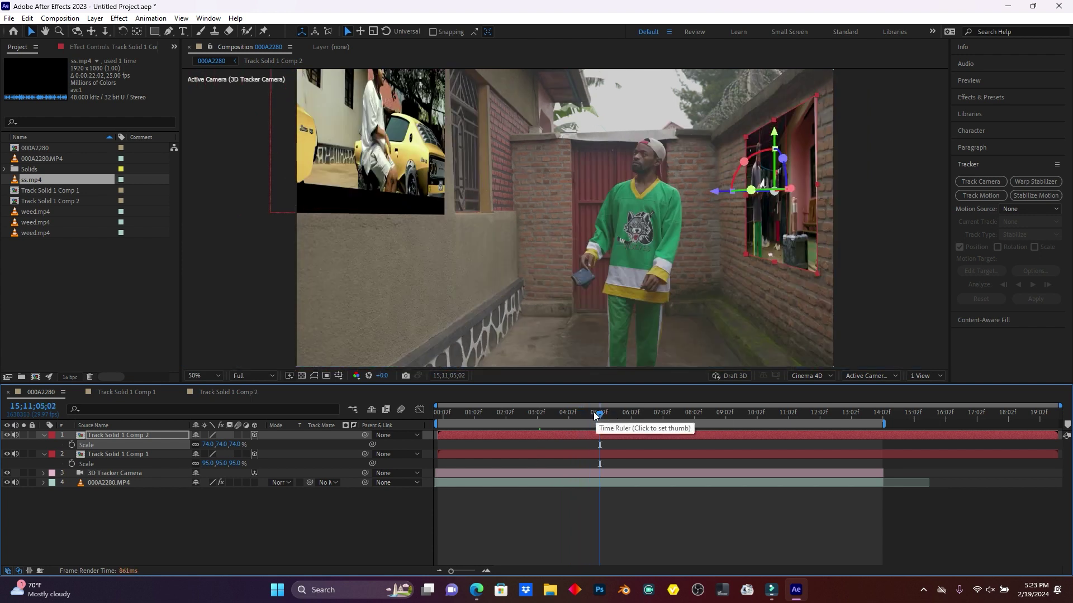
left_click_drag(596, 414, 619, 412)
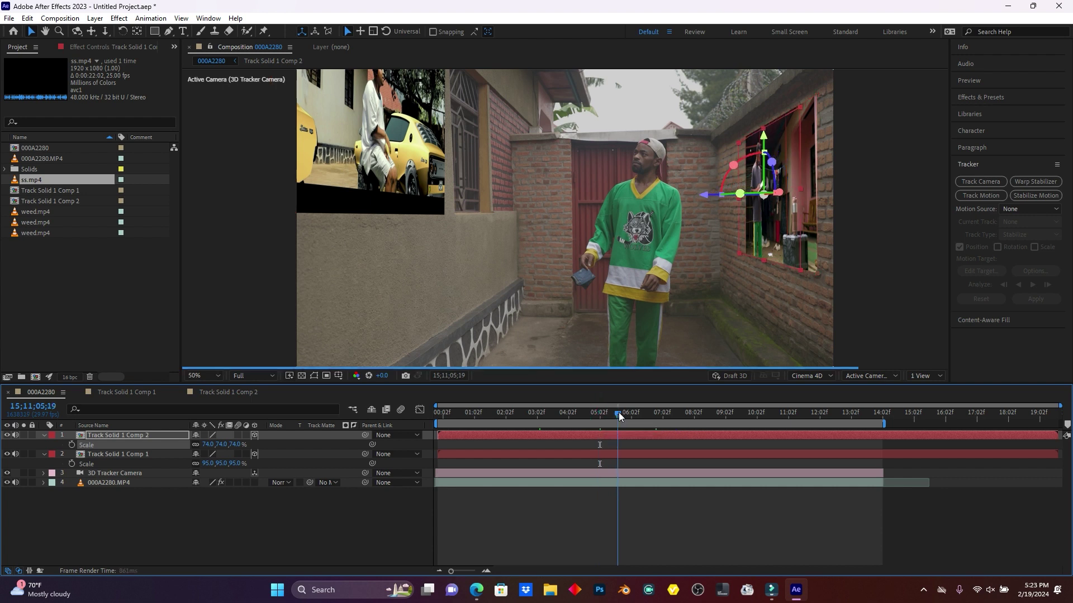